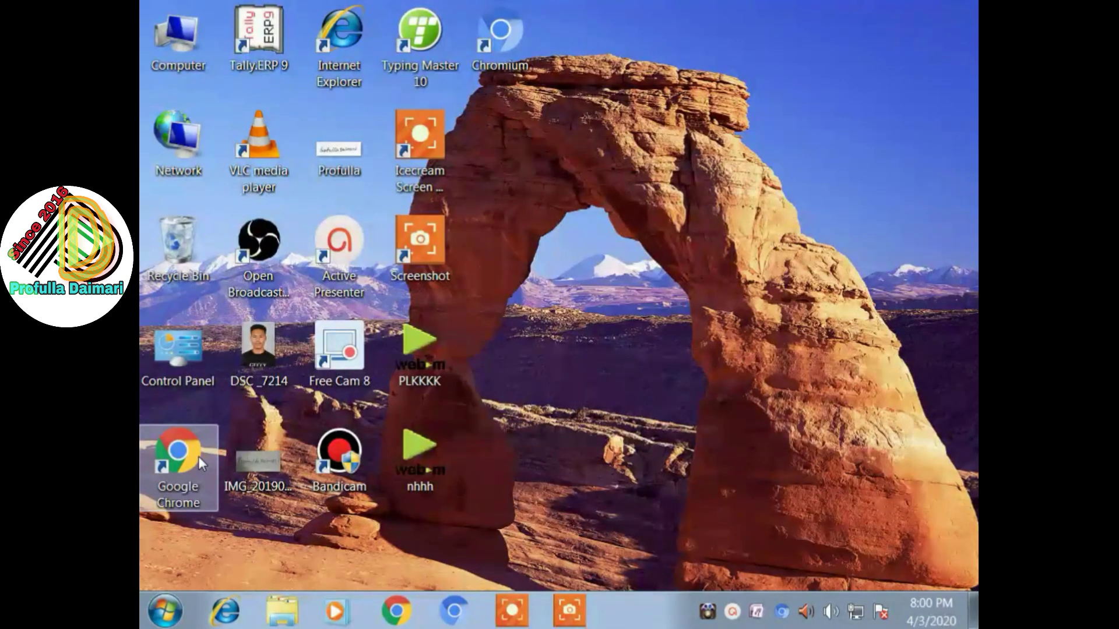
Open Google Chrome, reach the Income Tax e-Filing home page by searching for "incometaxindiaefile", and dismiss its announcement about outstanding tax demands
double_click(162, 464)
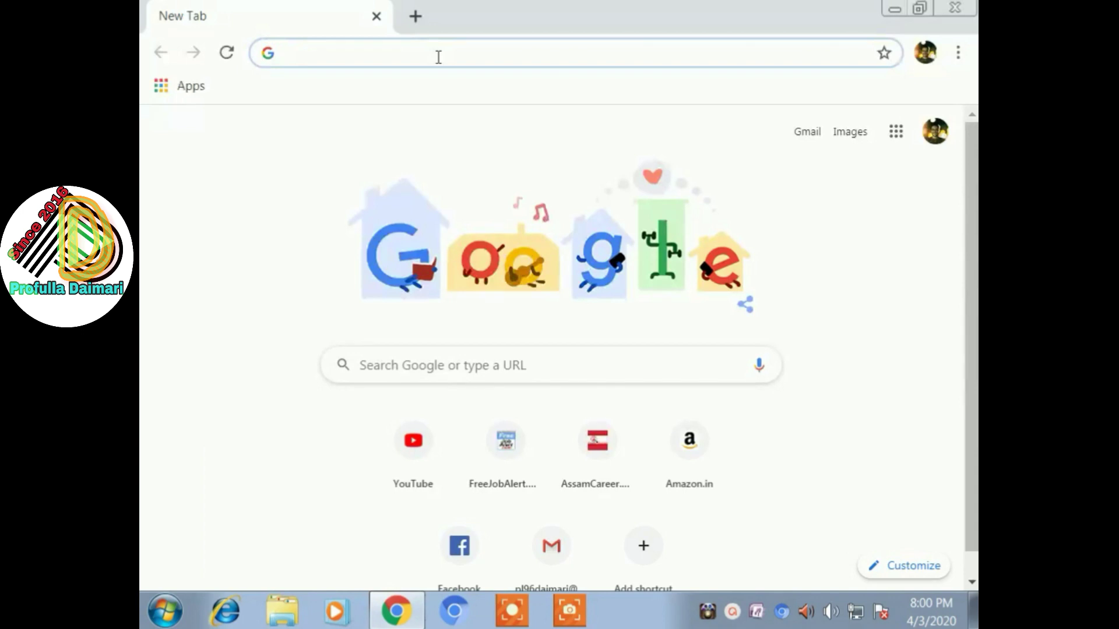
text(incometaxindiaefile)
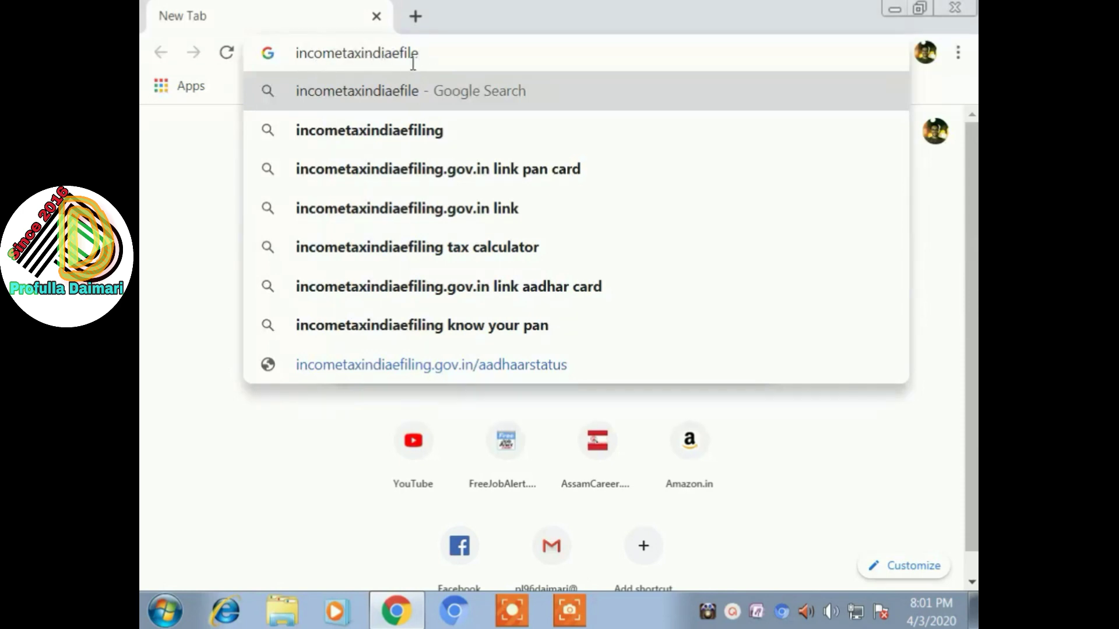
key(Return)
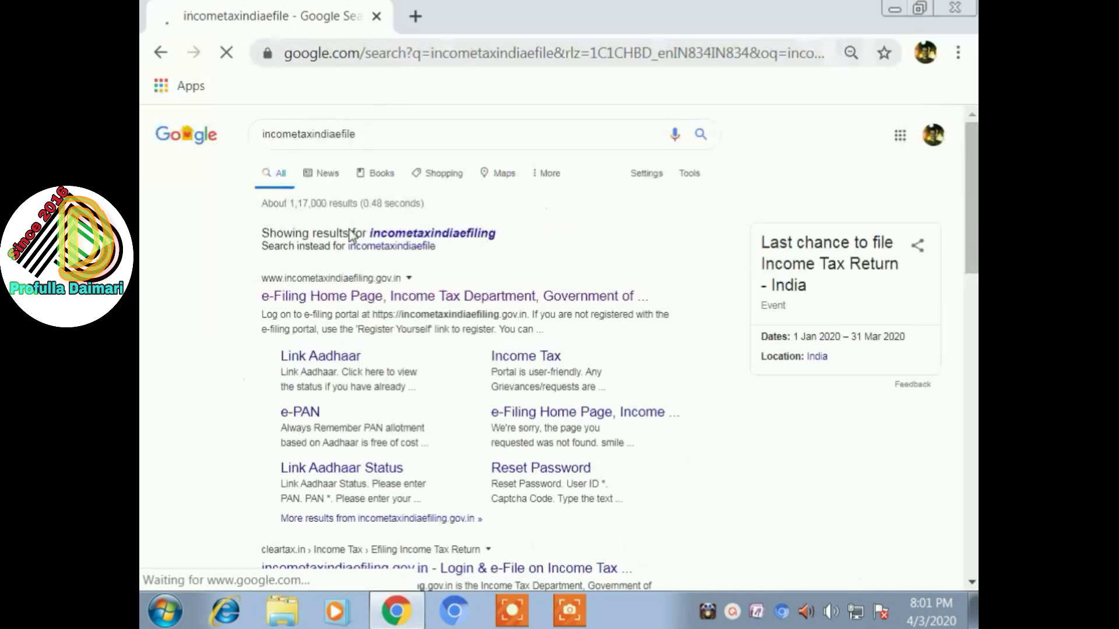
click(345, 299)
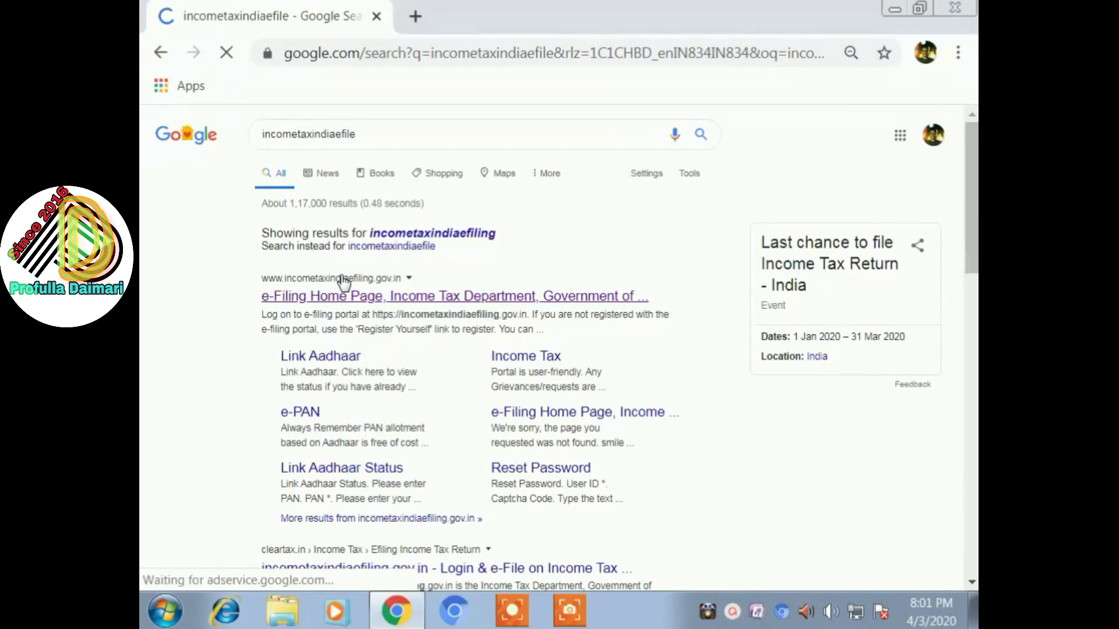
click(404, 297)
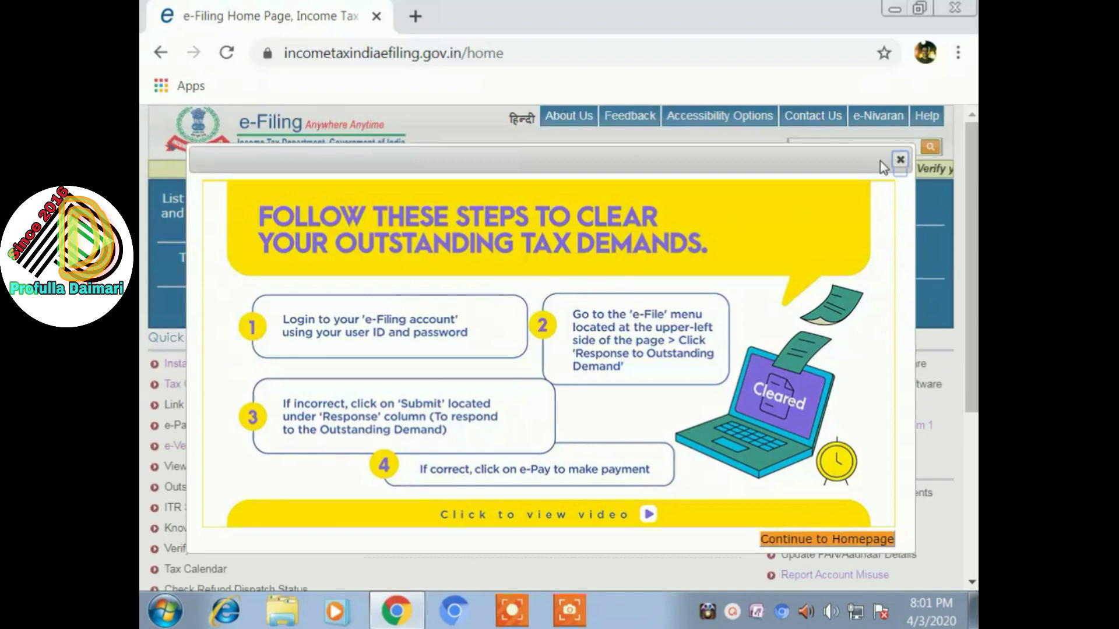
click(900, 160)
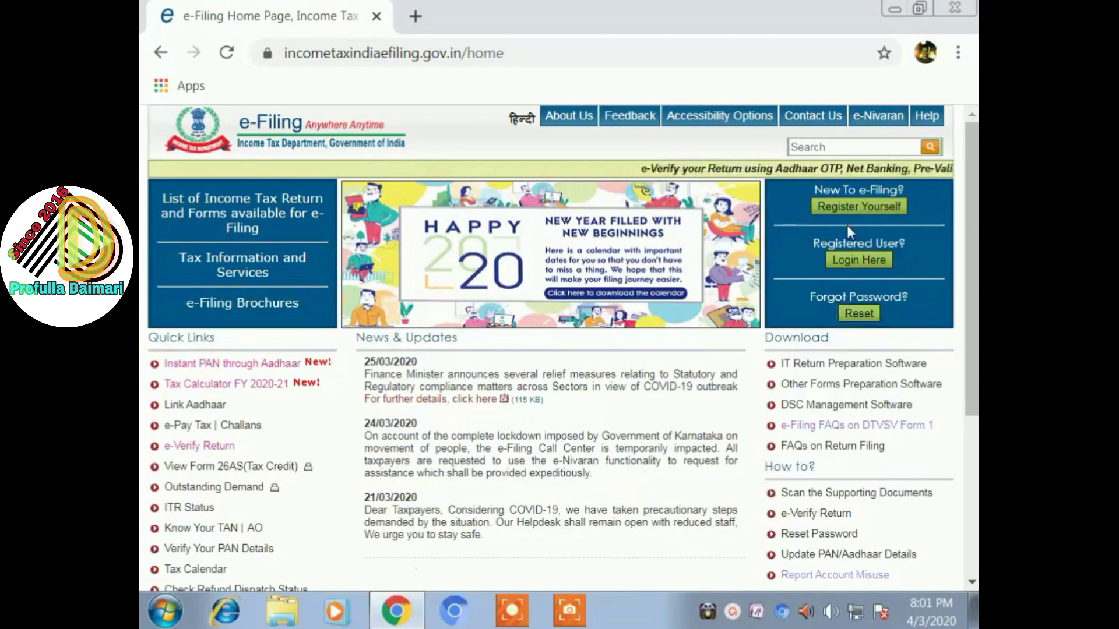
Start a new e-Filing registration with user type Individual and submit the basic PAN details with residential status Resident
click(880, 208)
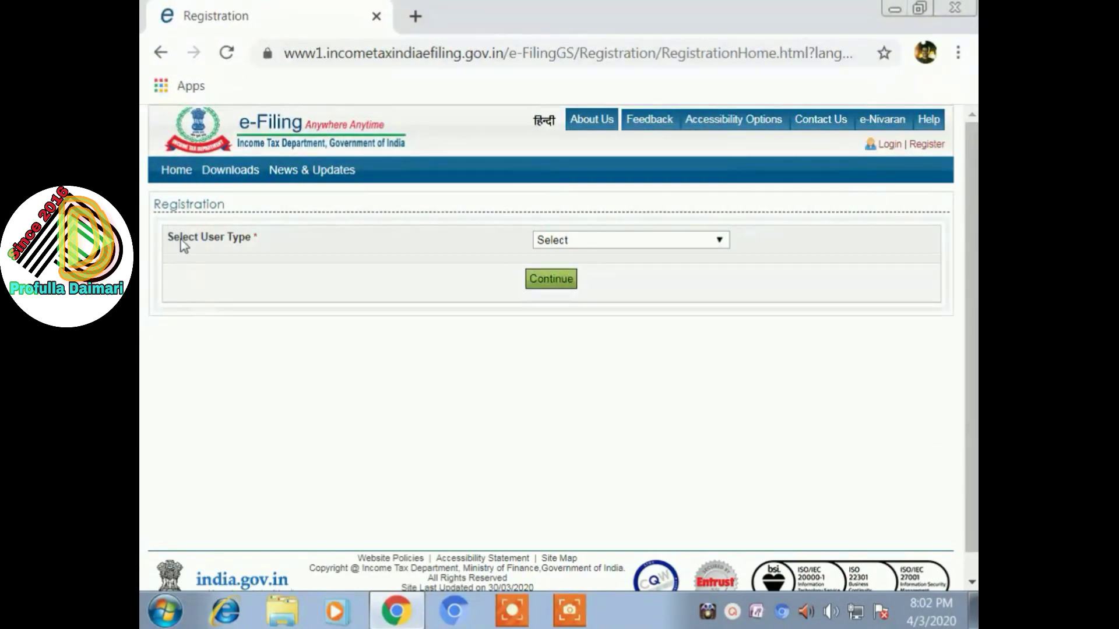
click(601, 241)
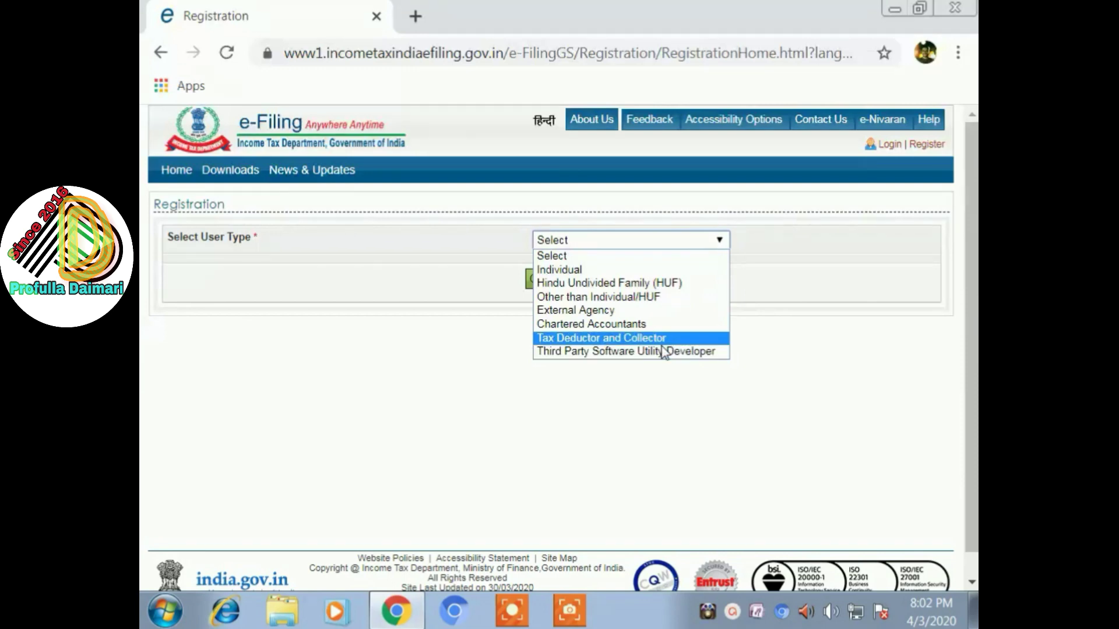
click(594, 271)
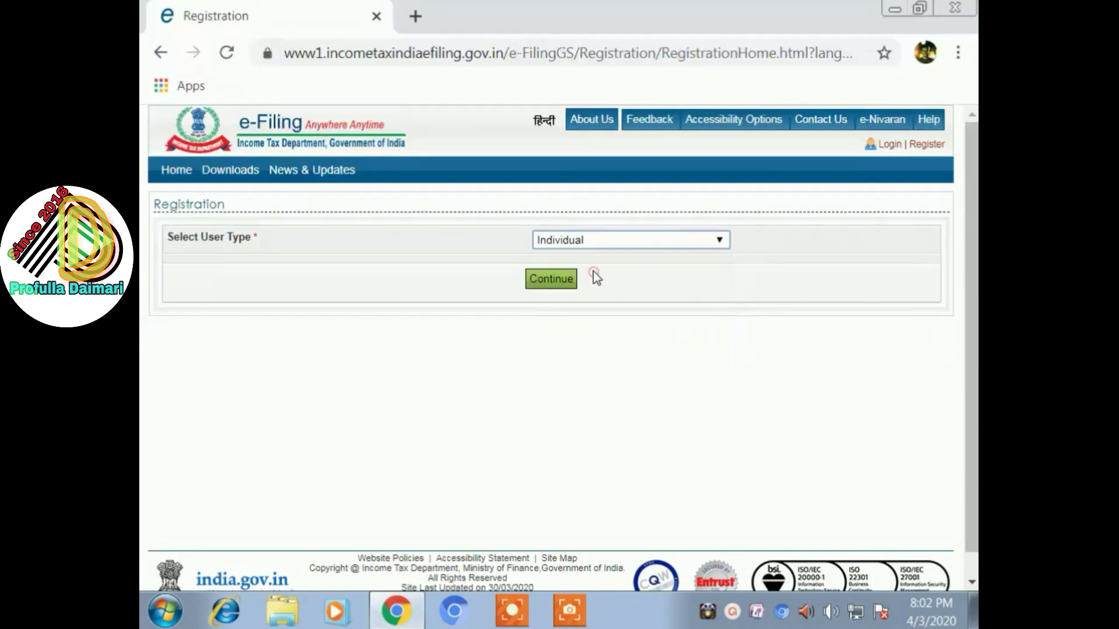
click(557, 280)
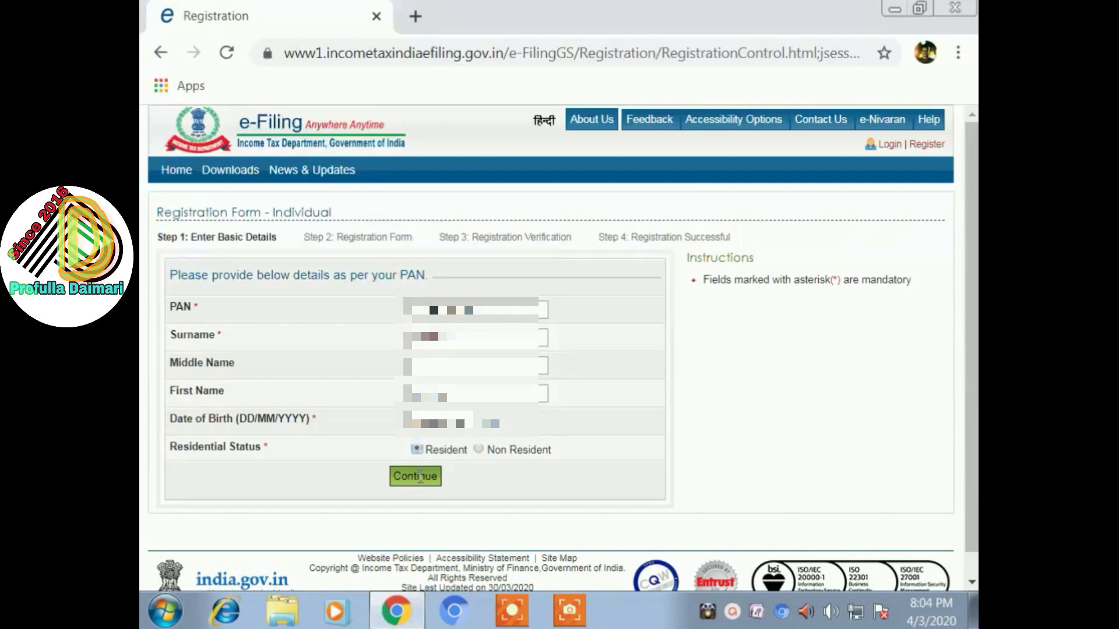
click(420, 478)
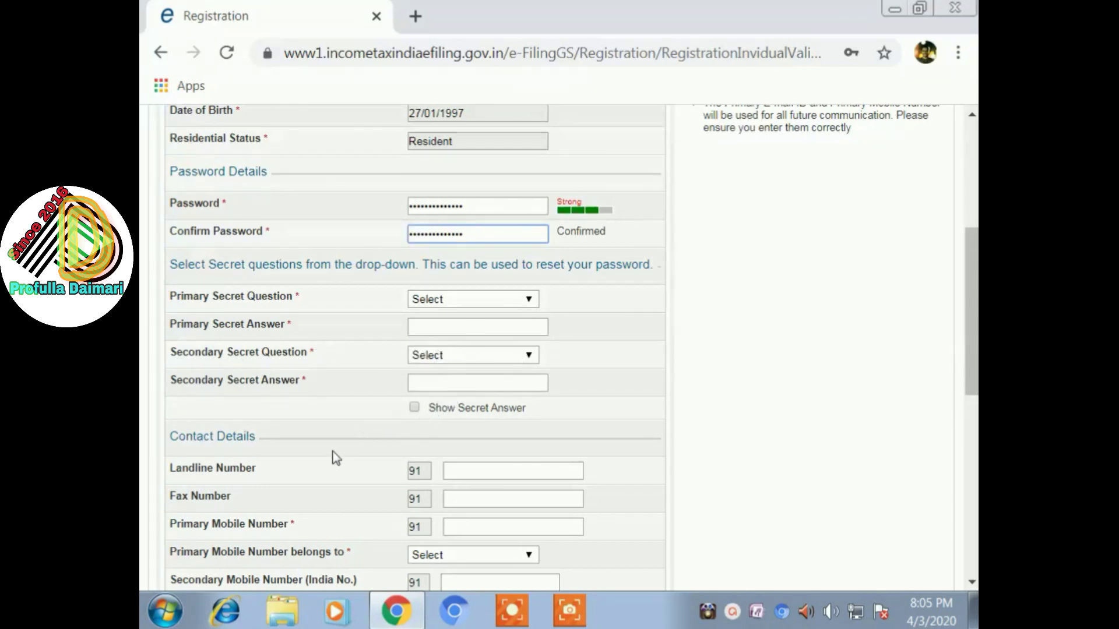
Examine the contact details fields and the ownership options for the primary mobile number, secondary mobile number and primary e-mail ID
scroll(336, 457, down, 2)
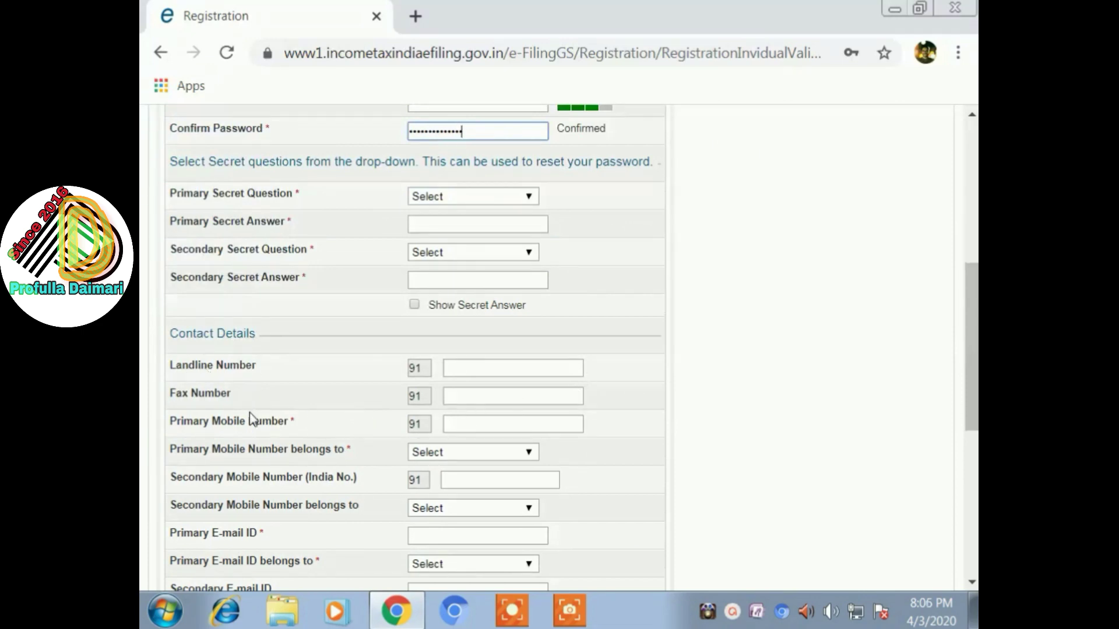
scroll(251, 415, down, 4)
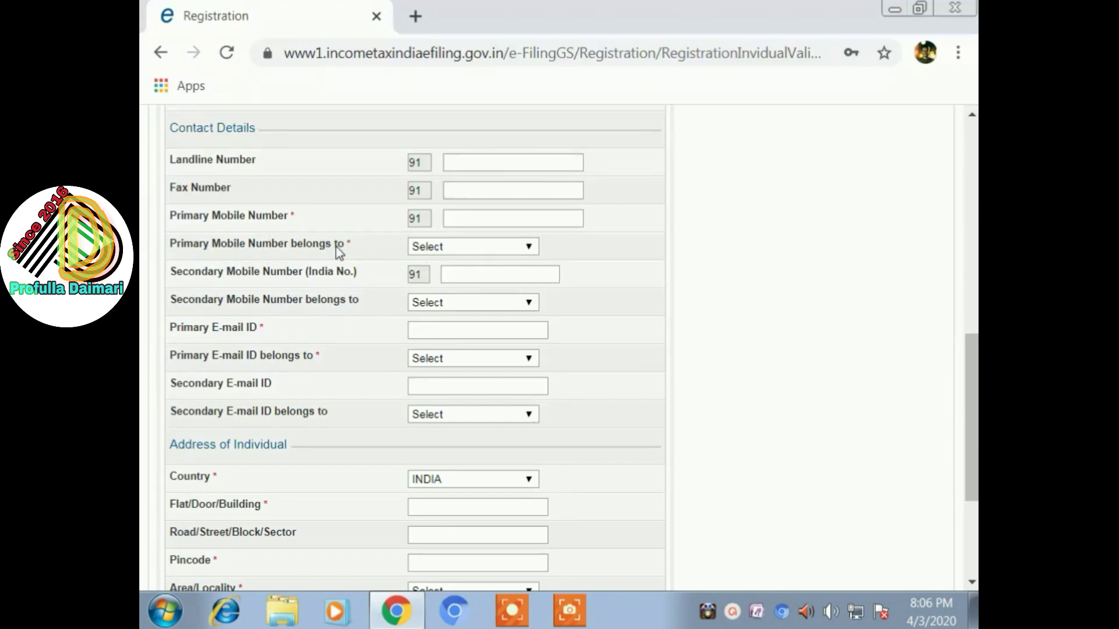
click(461, 245)
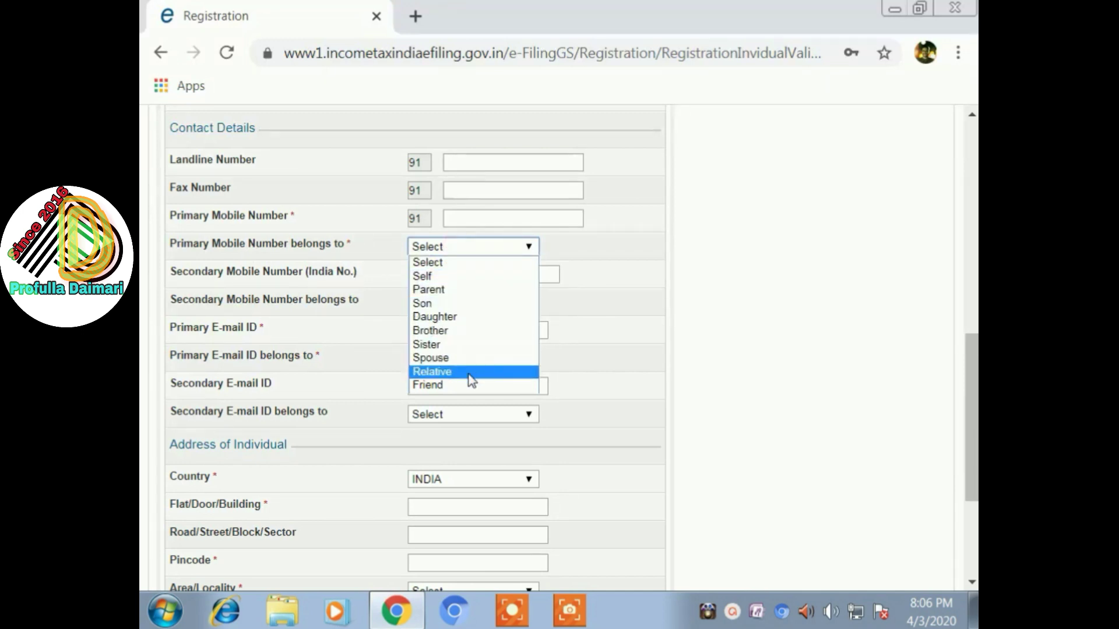
click(465, 244)
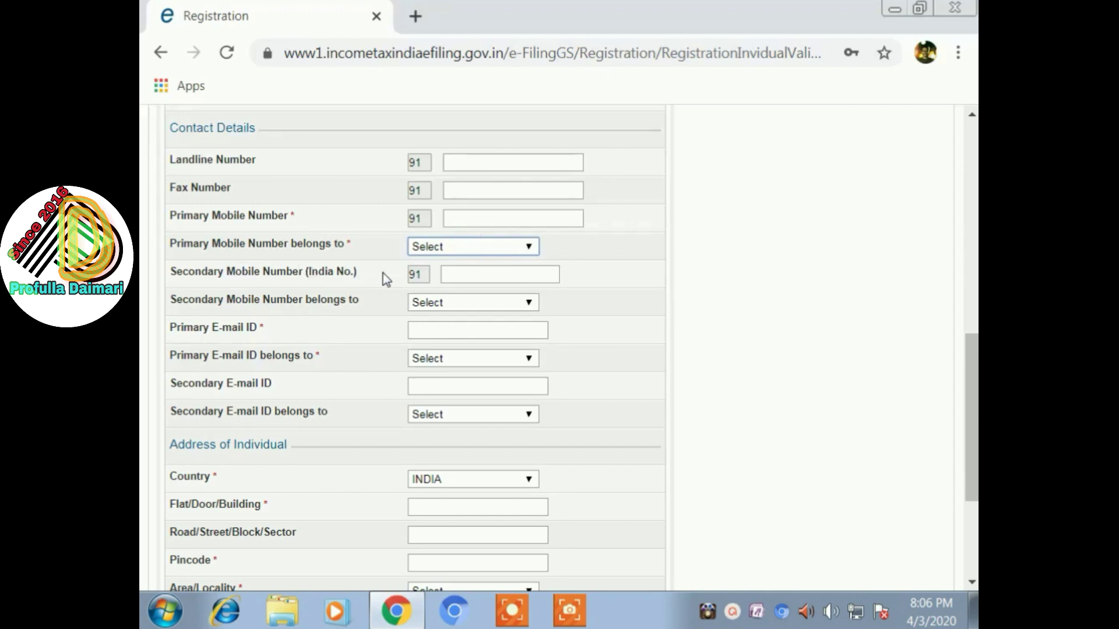
click(446, 301)
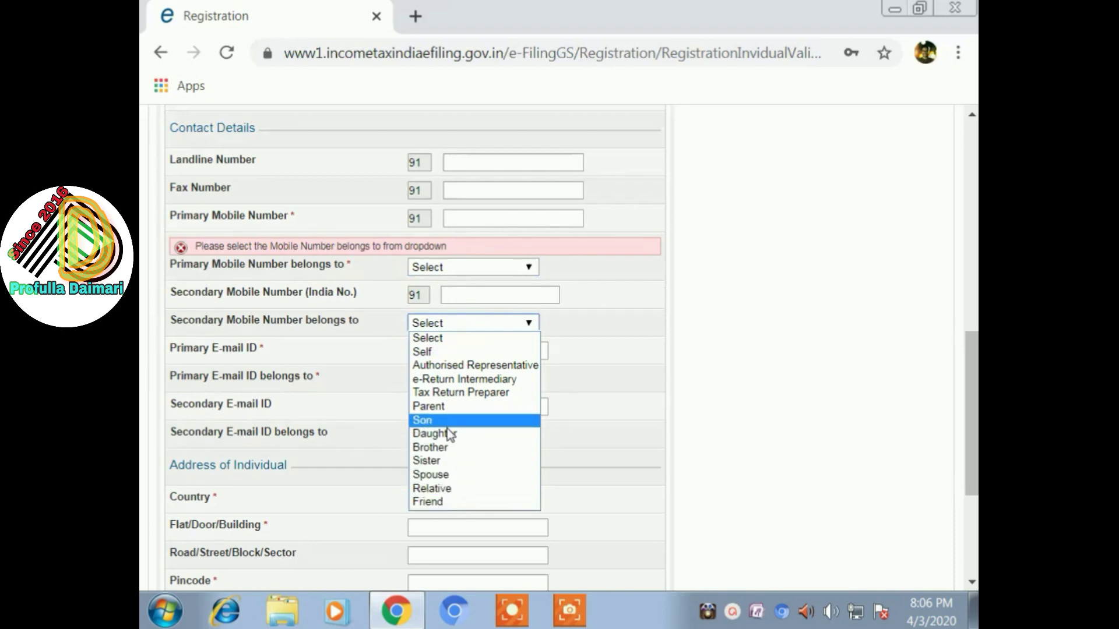
click(434, 310)
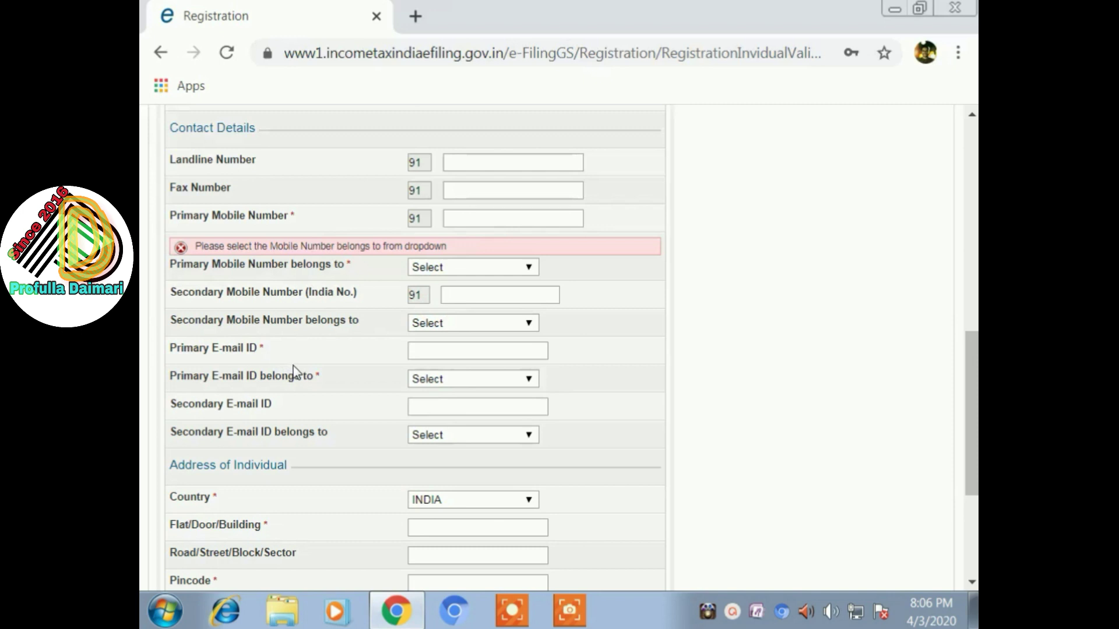
click(437, 377)
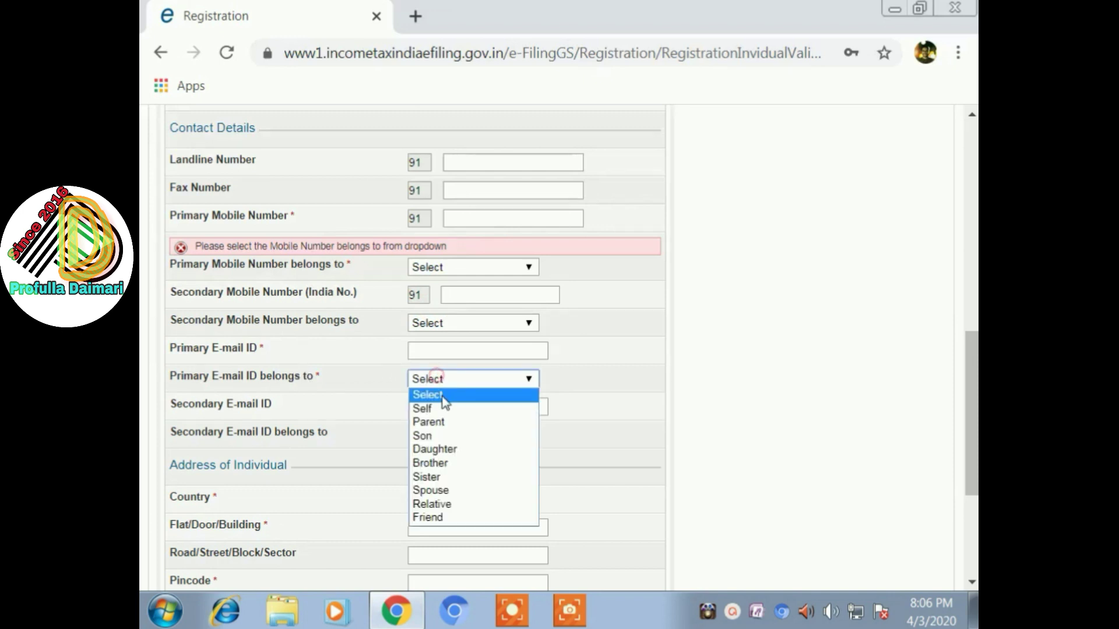
click(441, 385)
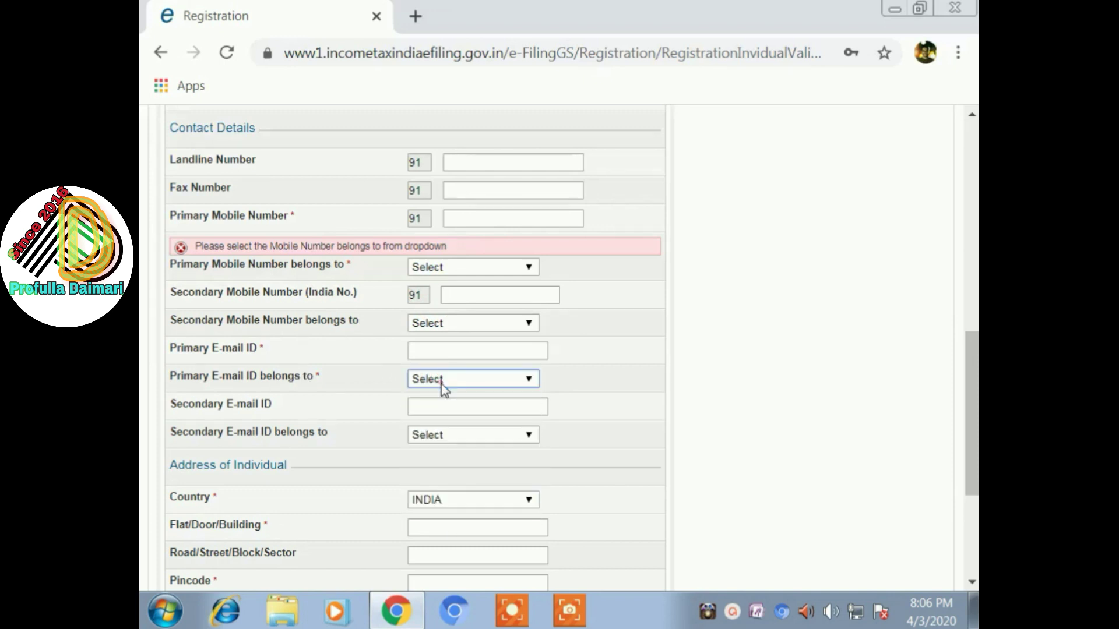
Review the address fields of the registration form and recheck its personal, password and secret question sections
scroll(362, 366, down, 2)
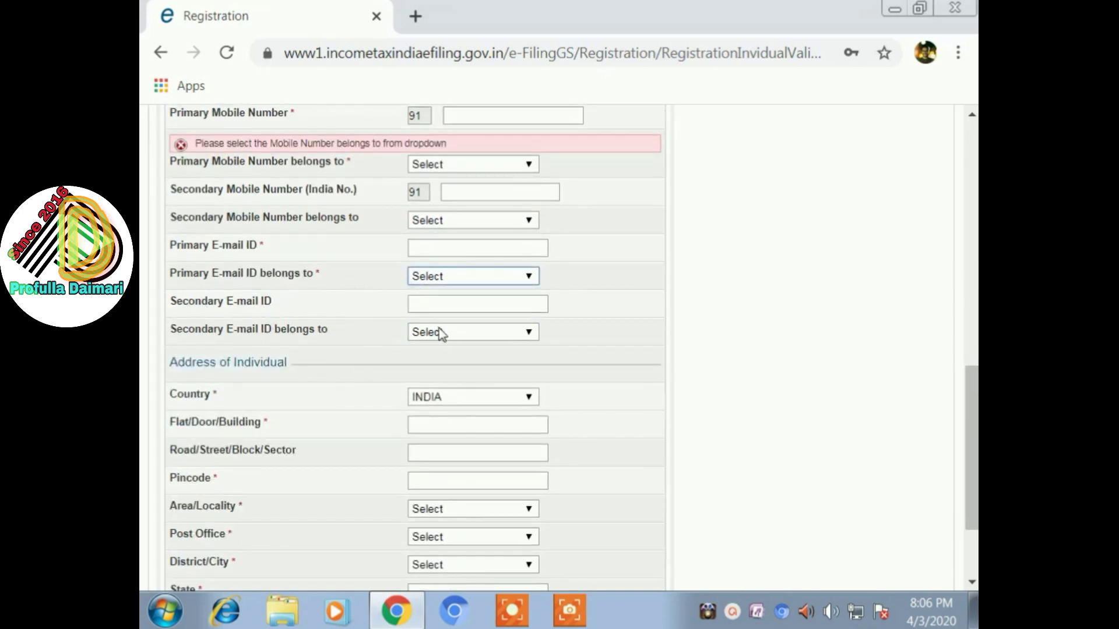
scroll(350, 341, down, 2)
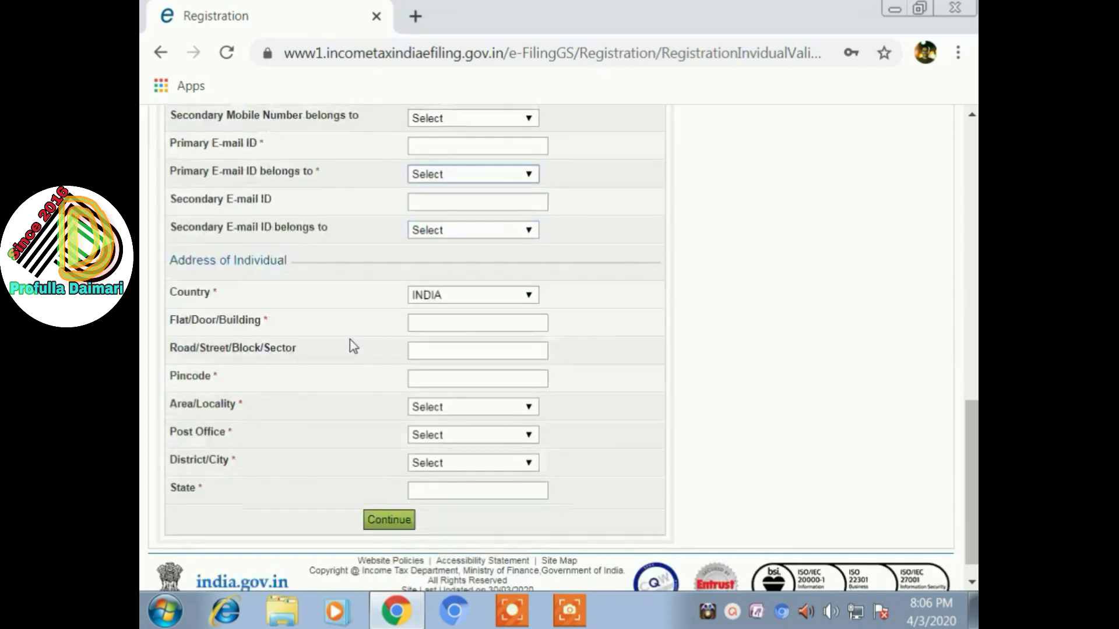
scroll(351, 341, down, 1)
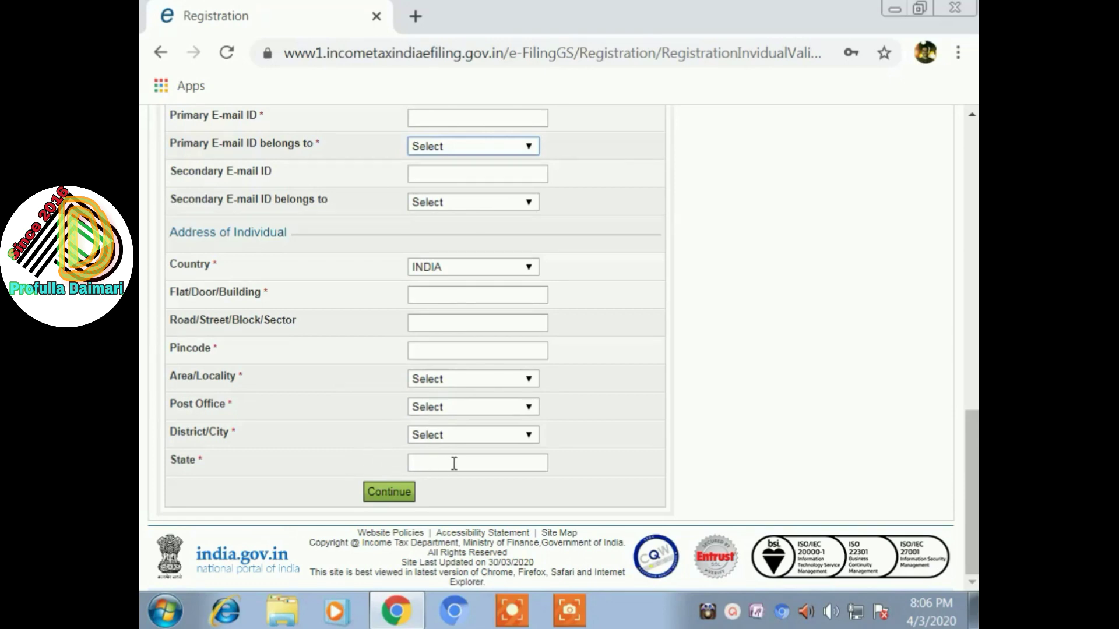
scroll(474, 436, up, 5)
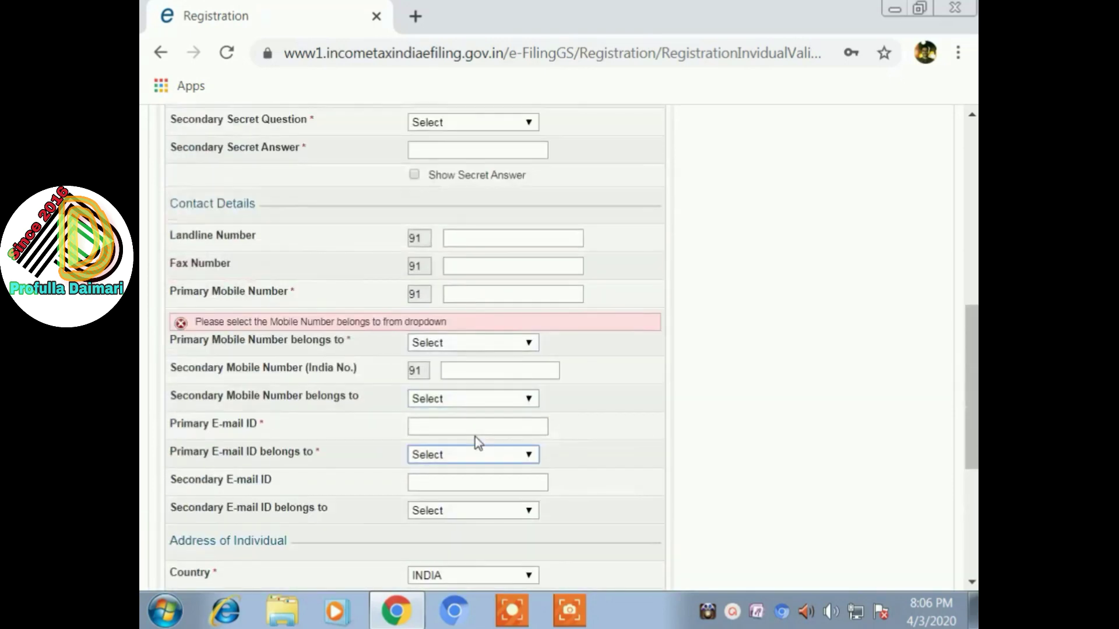
scroll(475, 436, up, 7)
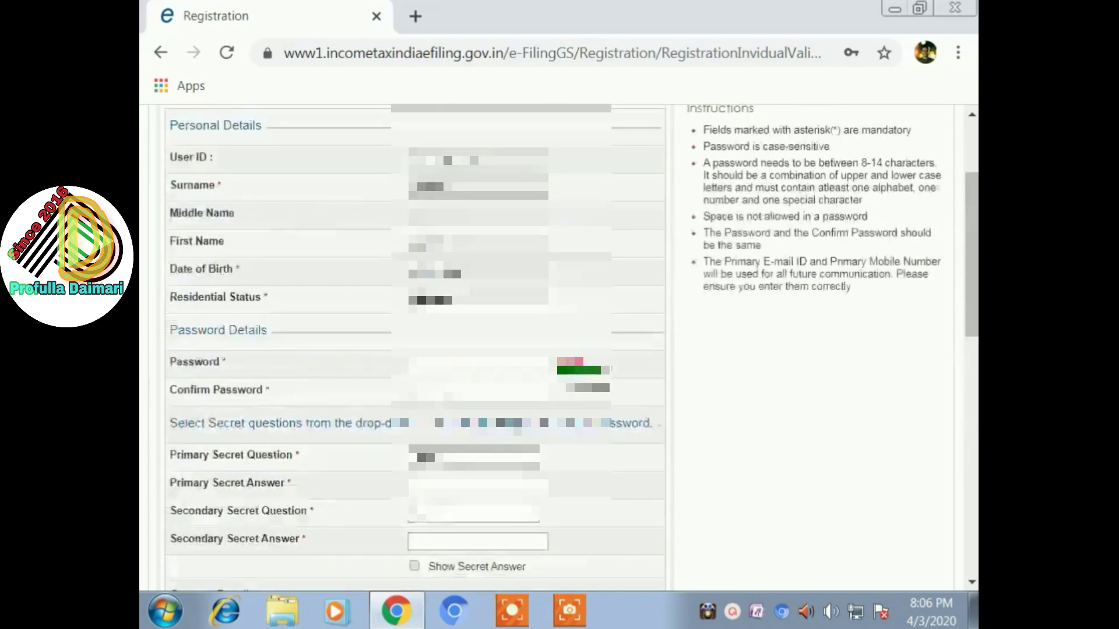
scroll(475, 436, down, 4)
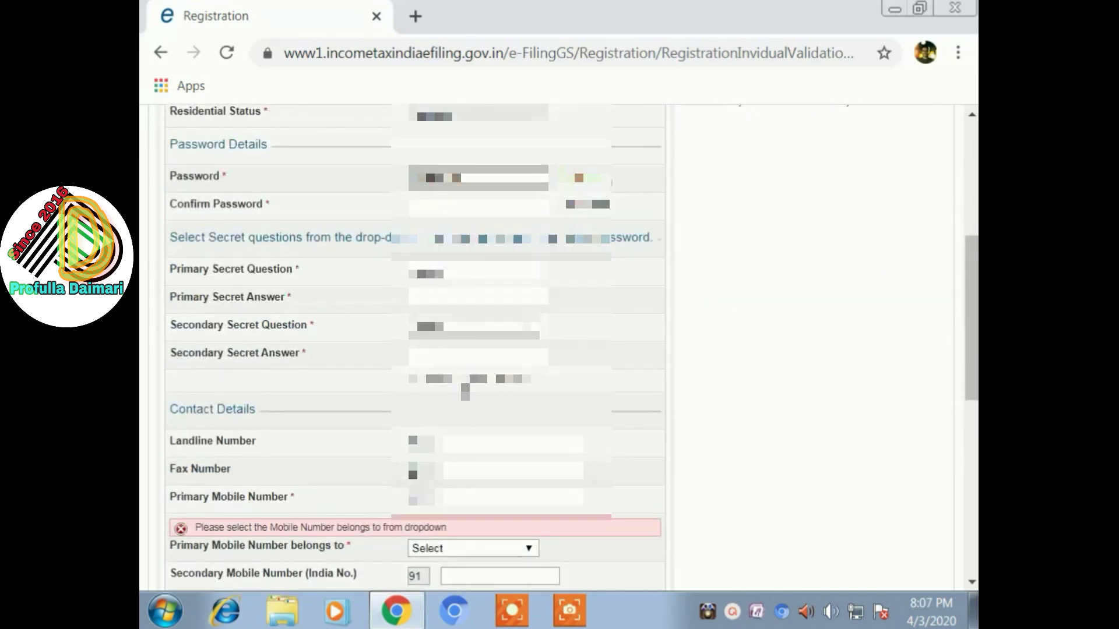
scroll(465, 411, down, 9)
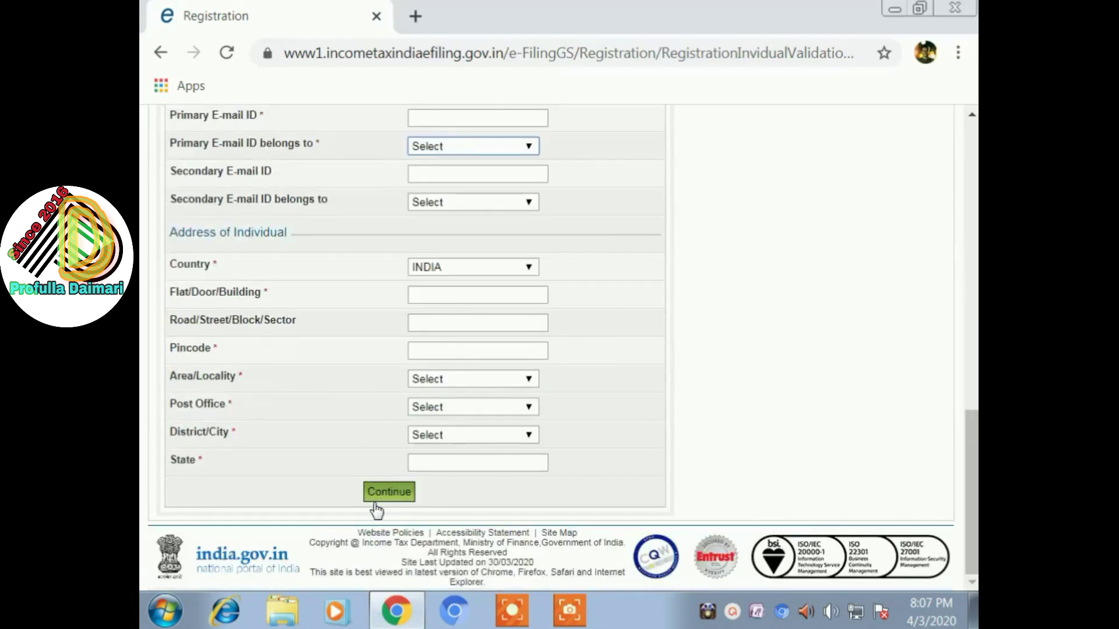
Submit the completed registration form with its contact and address details and confirm sending the OTPs
click(405, 492)
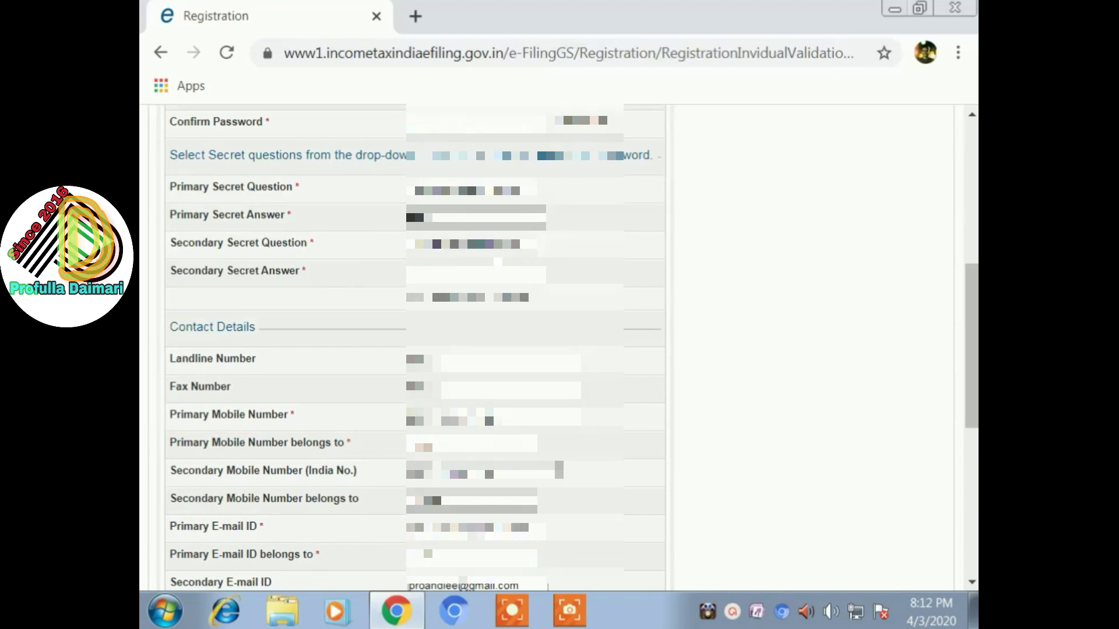
scroll(415, 350, down, 3)
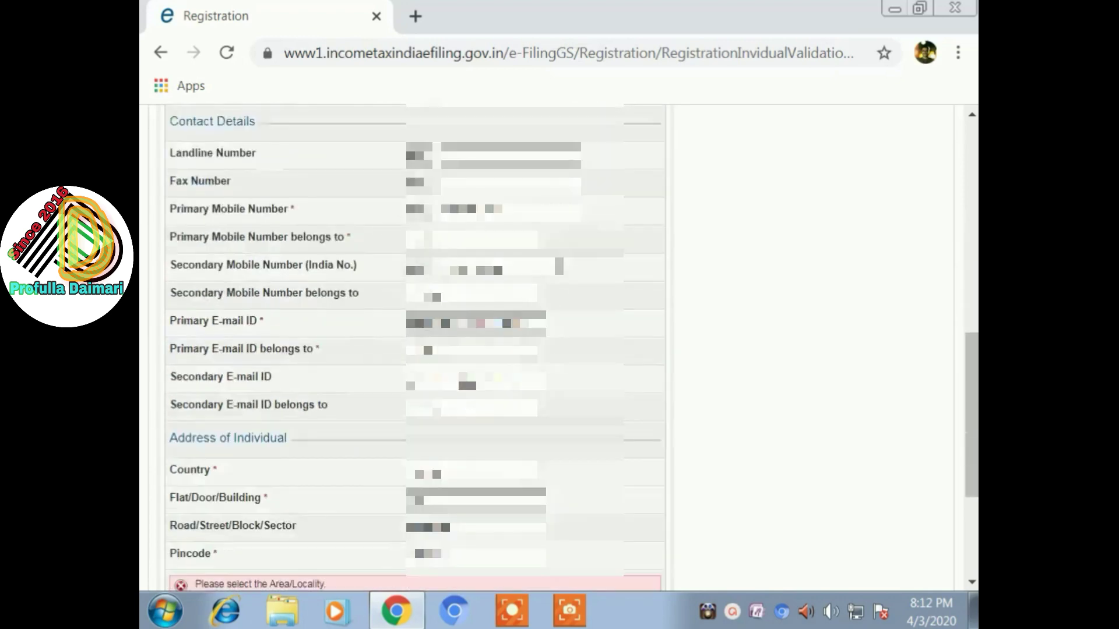
scroll(408, 350, down, 3)
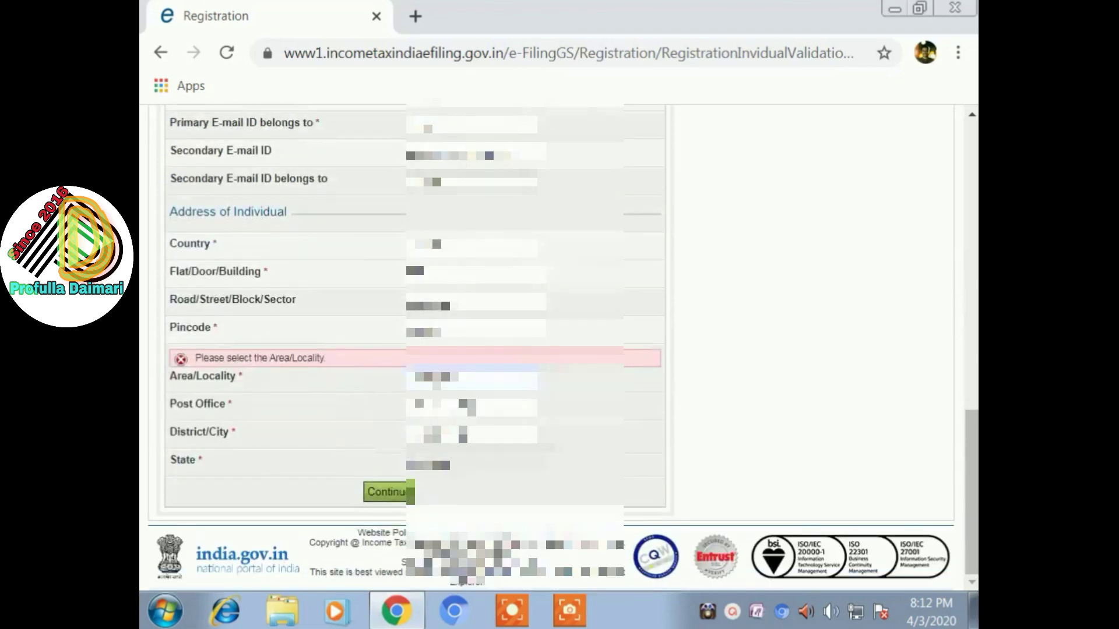
click(387, 494)
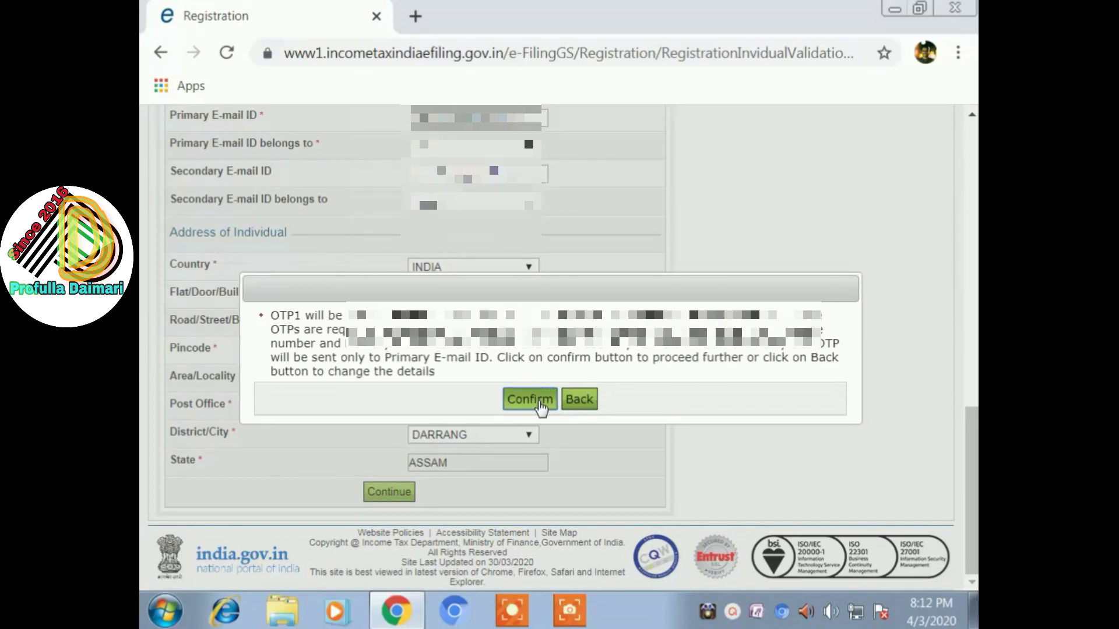
click(539, 401)
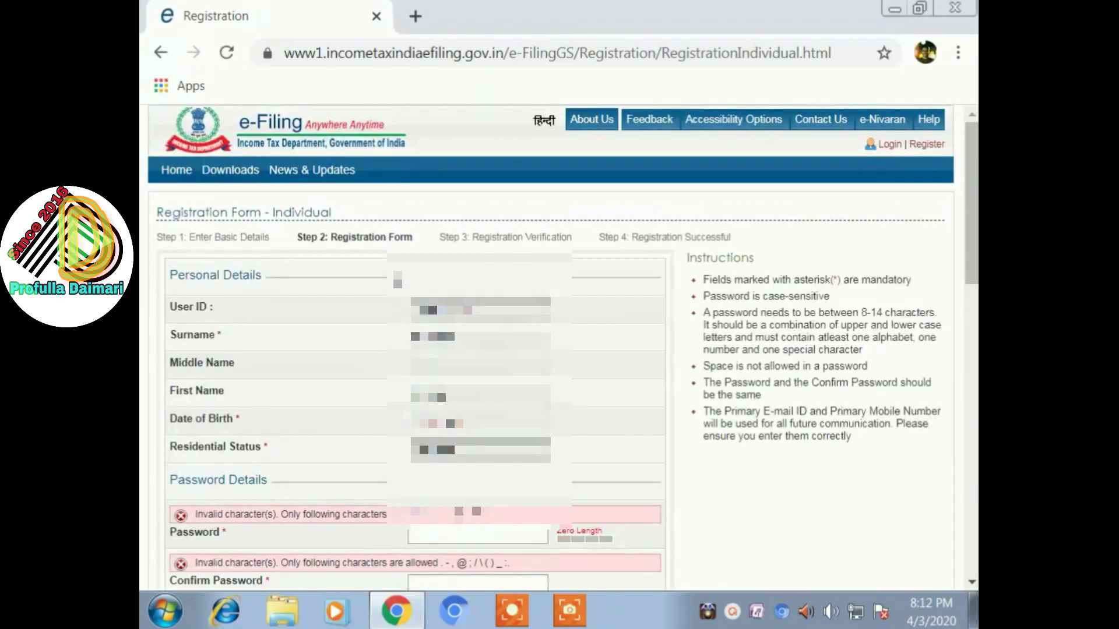
Validate the registration with the e-mail OTP and mobile OTP, and dismiss the browser's offer to update the saved password
scroll(406, 291, down, 5)
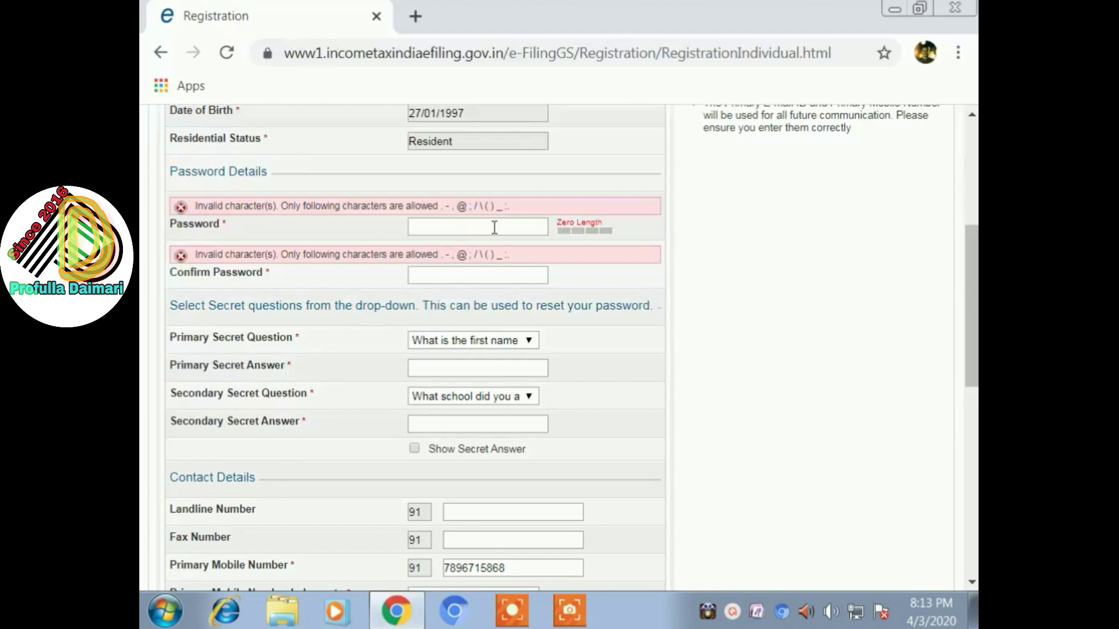
scroll(494, 227, up, 2)
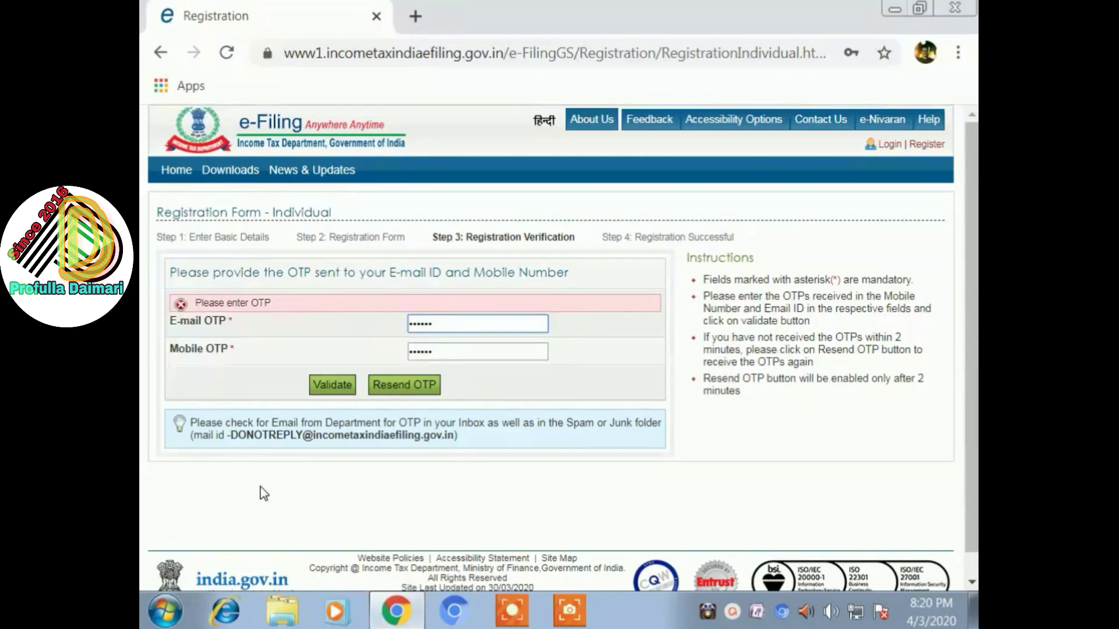
click(337, 387)
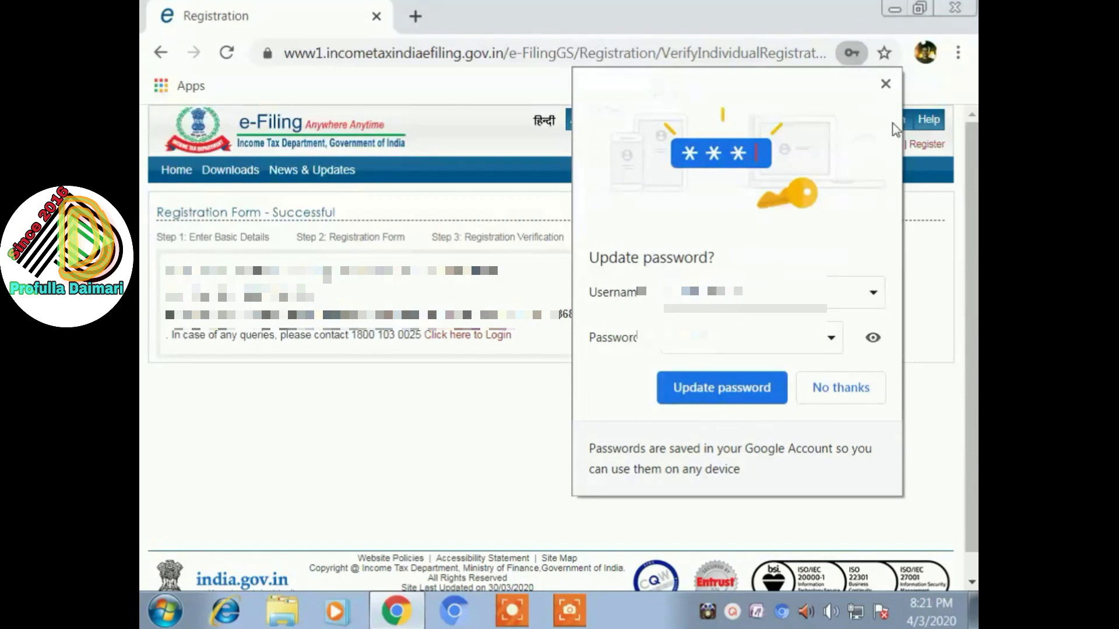
click(886, 86)
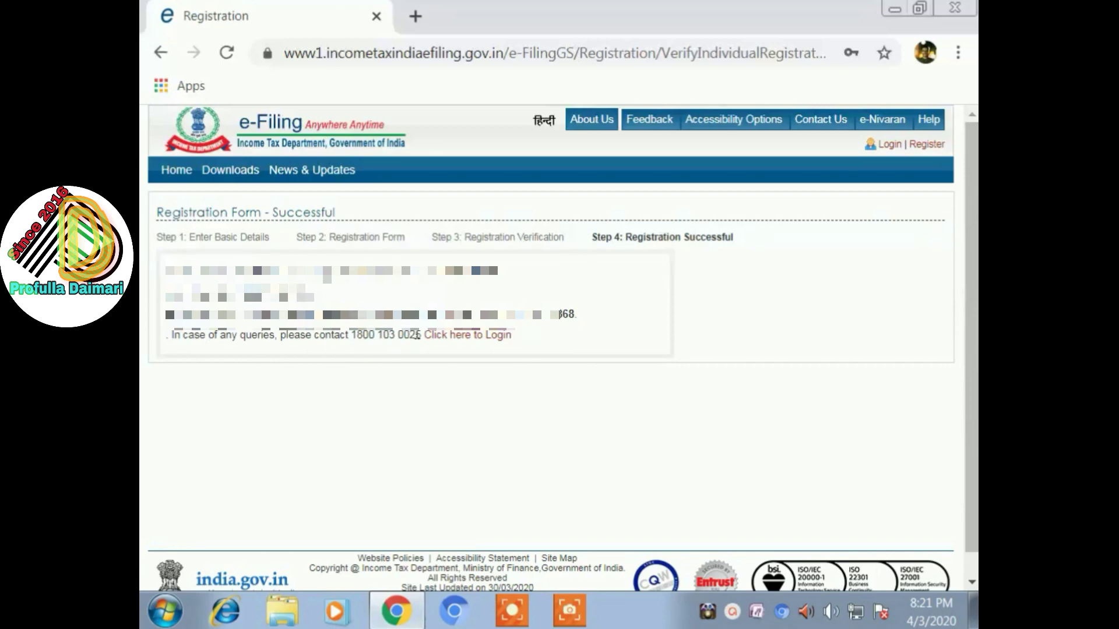
Open the portal's login page, fill in the saved user ID and account password, and enter the displayed captcha code
click(458, 337)
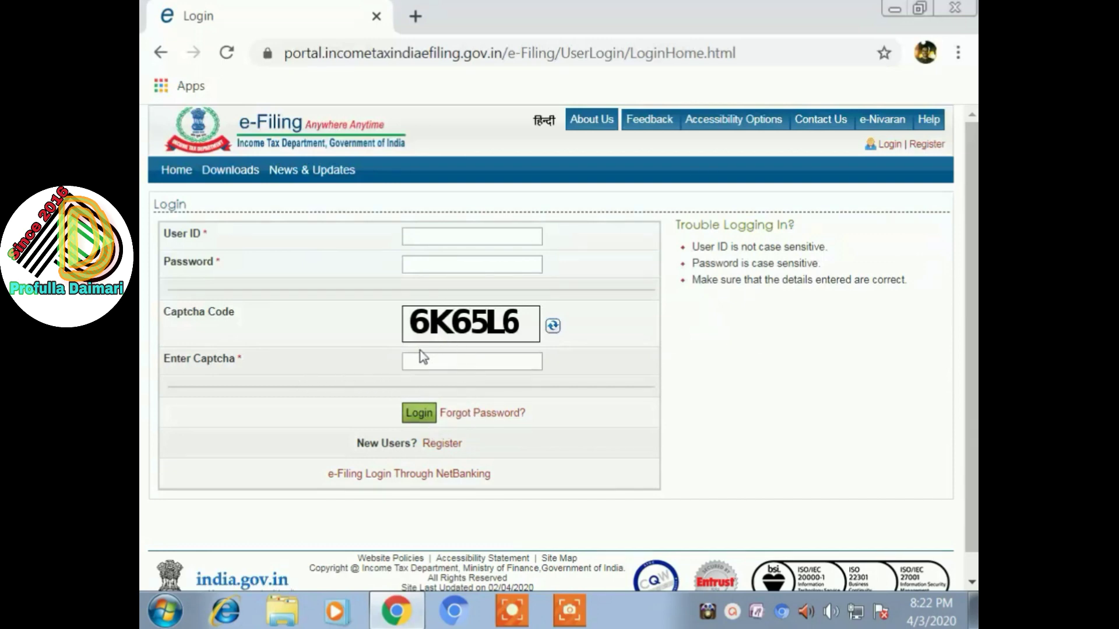
click(447, 240)
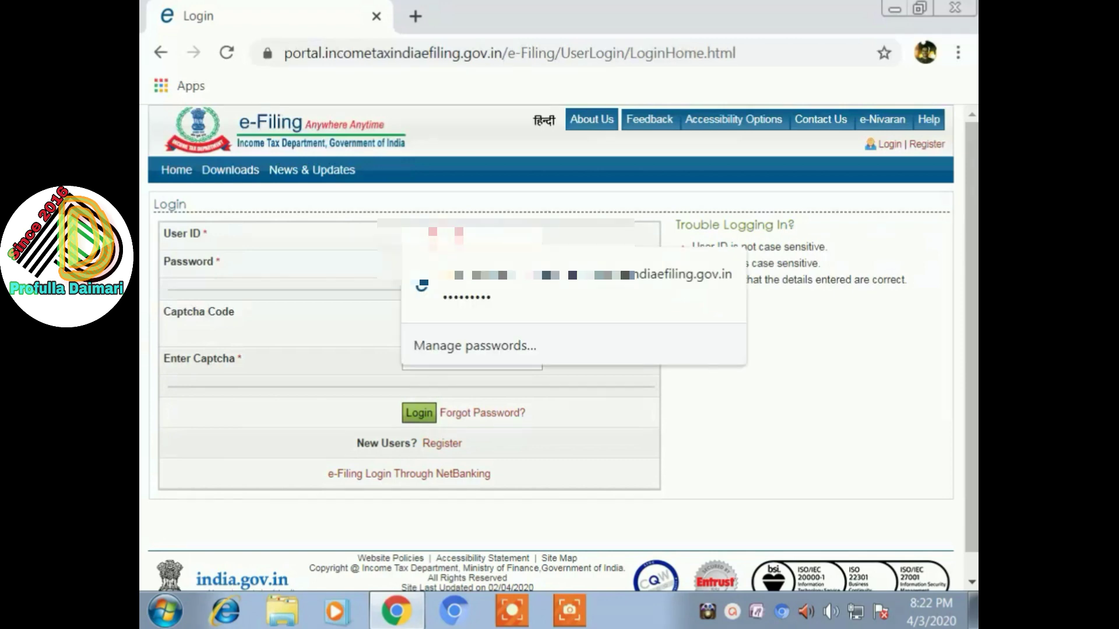
click(502, 286)
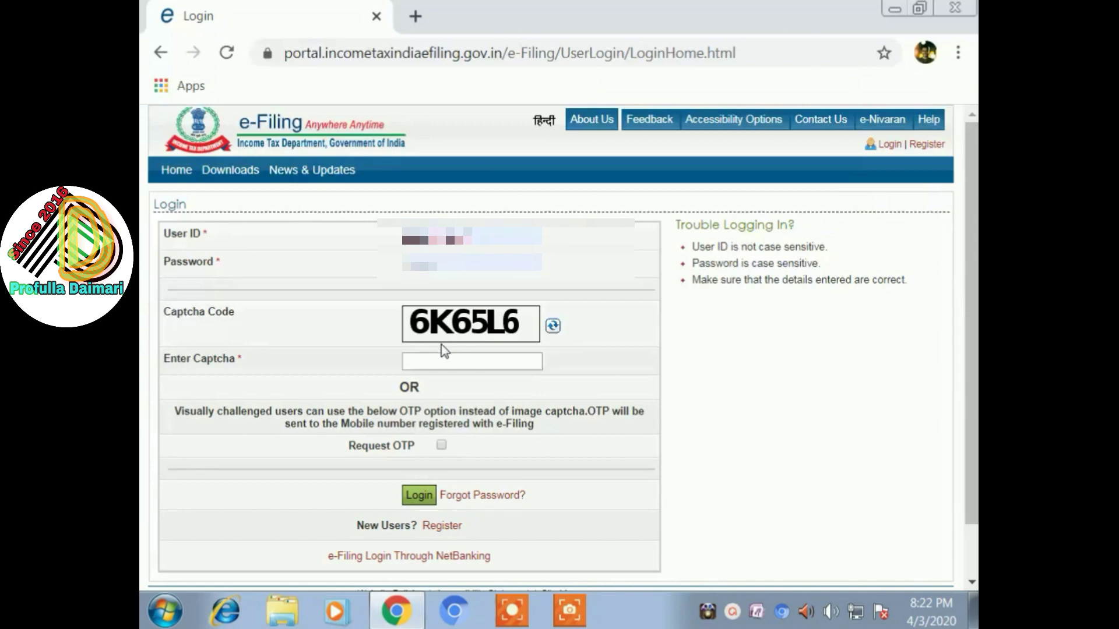
click(447, 361)
text(6K)
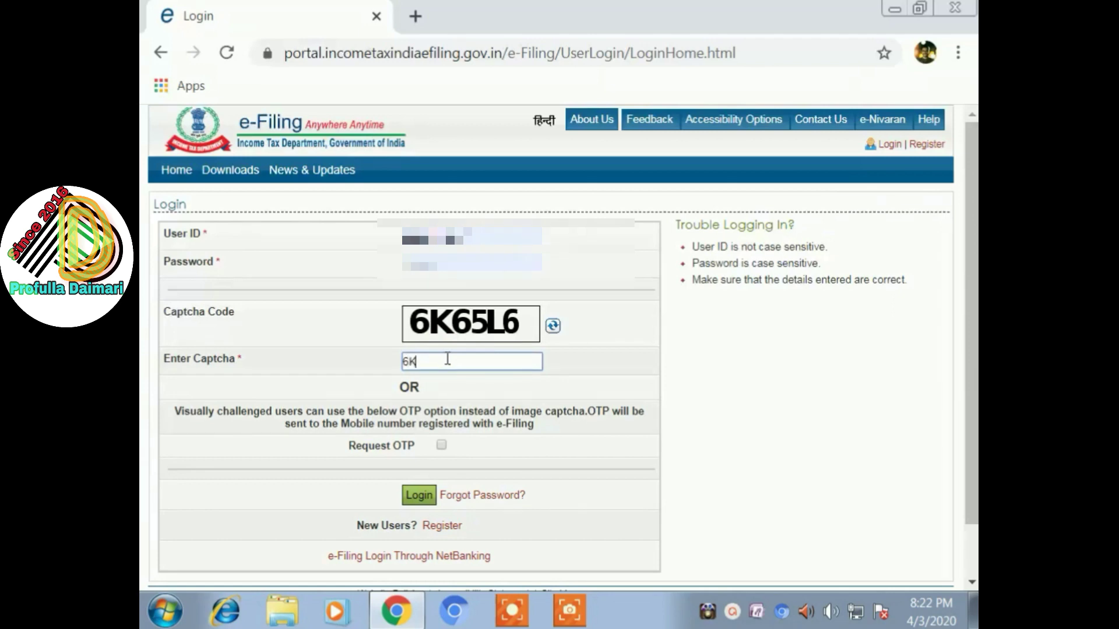
text(65L6)
Choose OTP login instead of the captcha and confirm sending the OTP to the registered mobile number
click(441, 446)
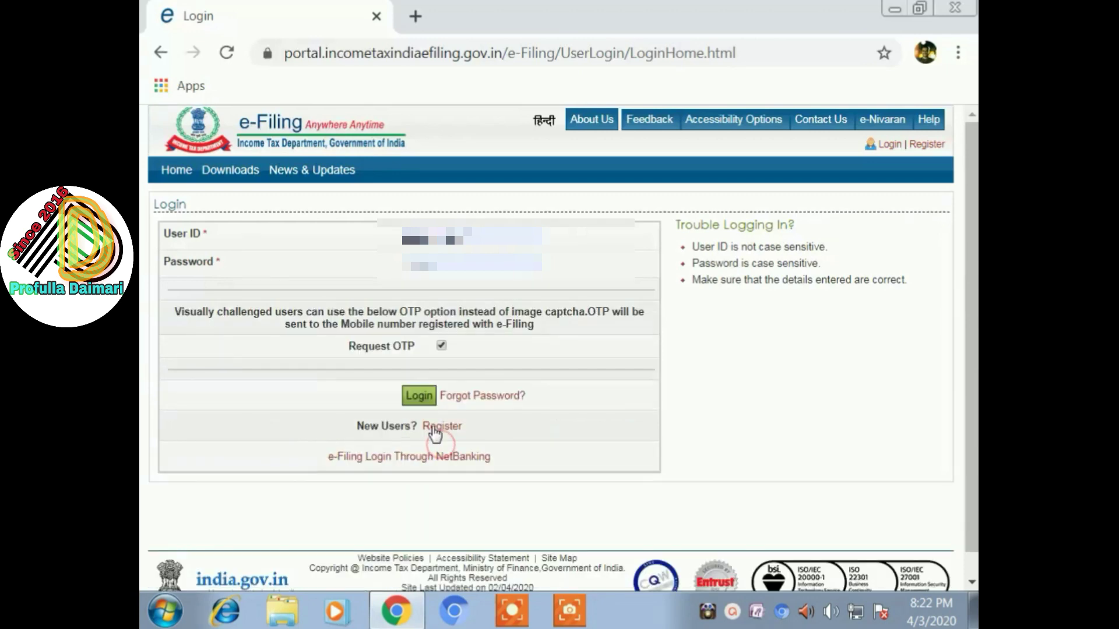
click(419, 397)
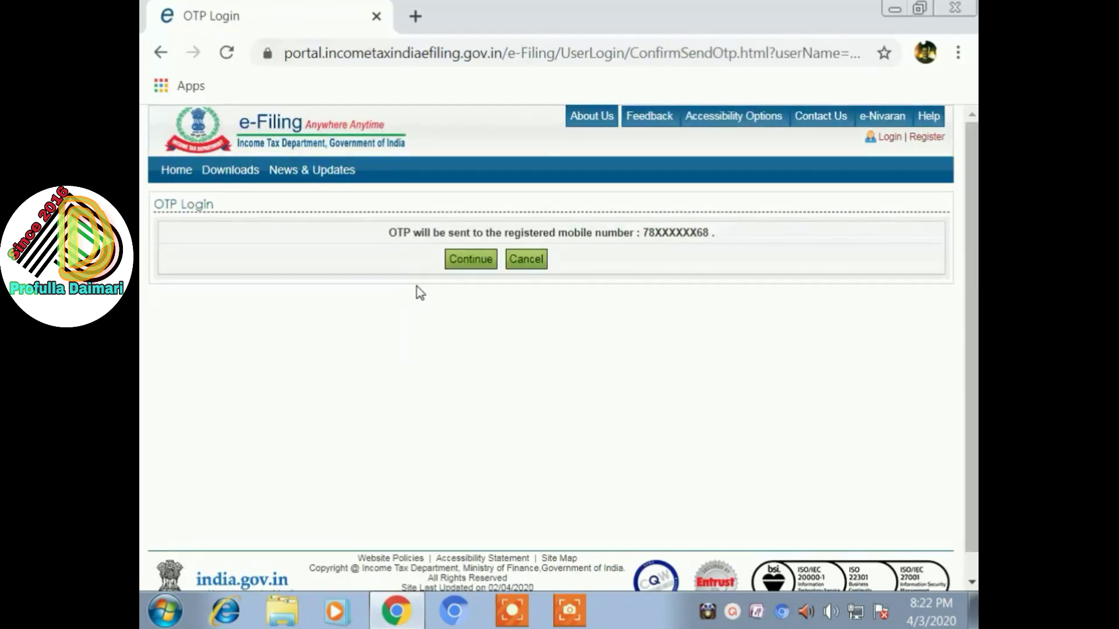
click(472, 266)
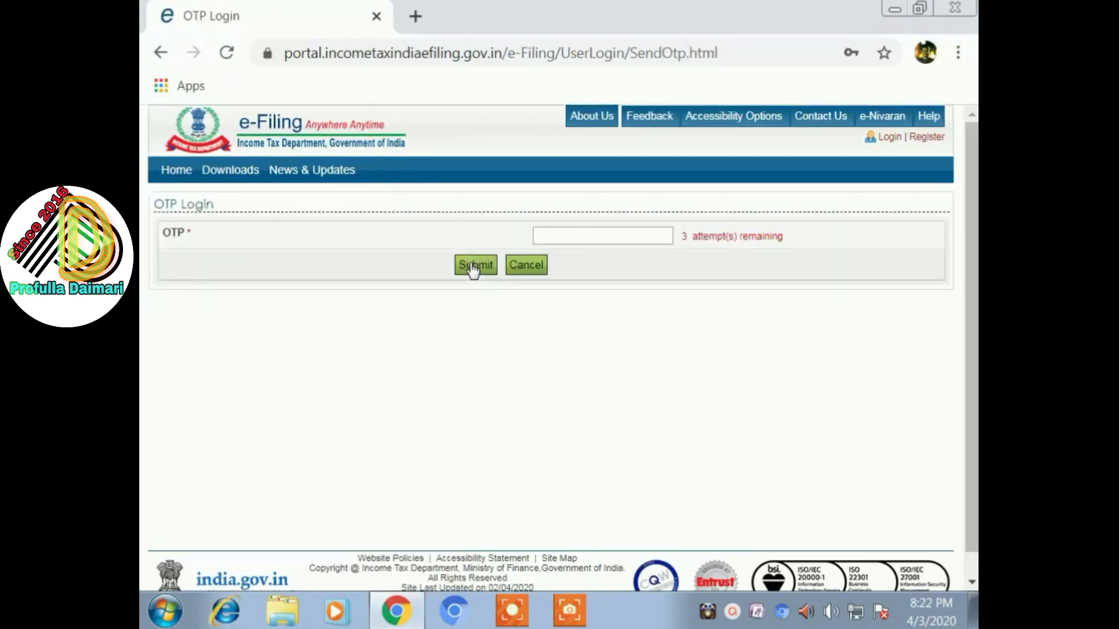
Paste the received login OTP and submit it to sign in to the account
click(562, 239)
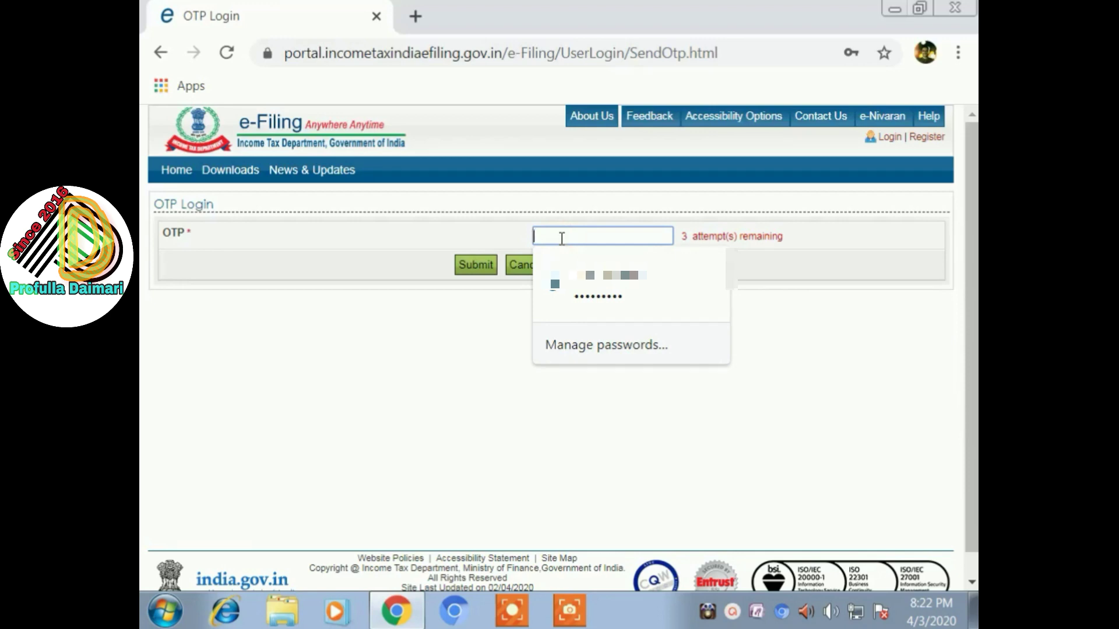
key(ctrl+v)
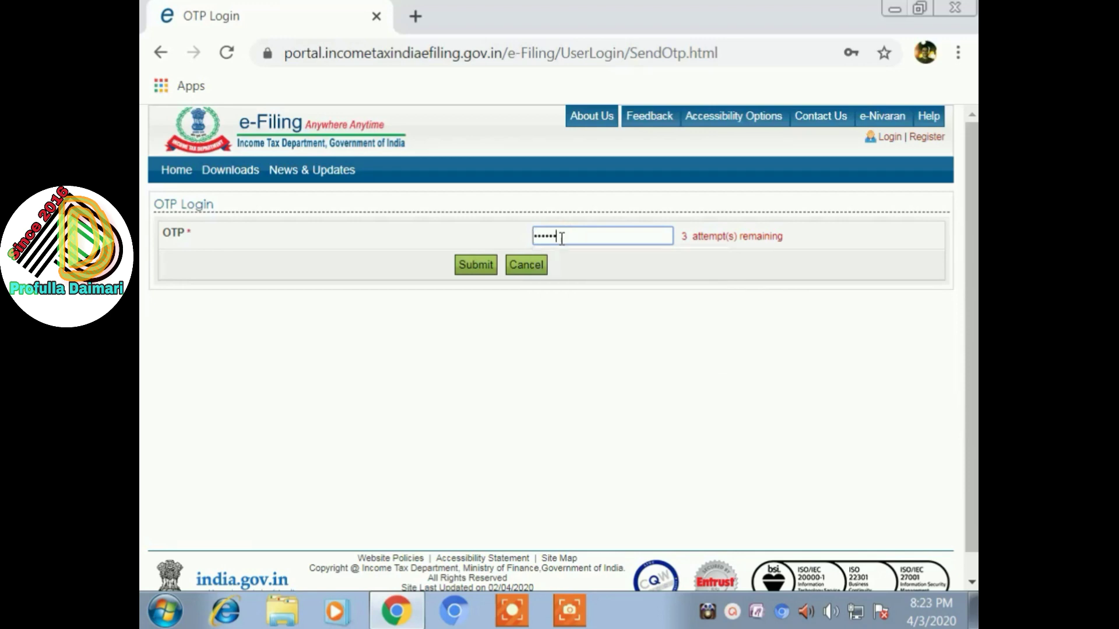
click(477, 266)
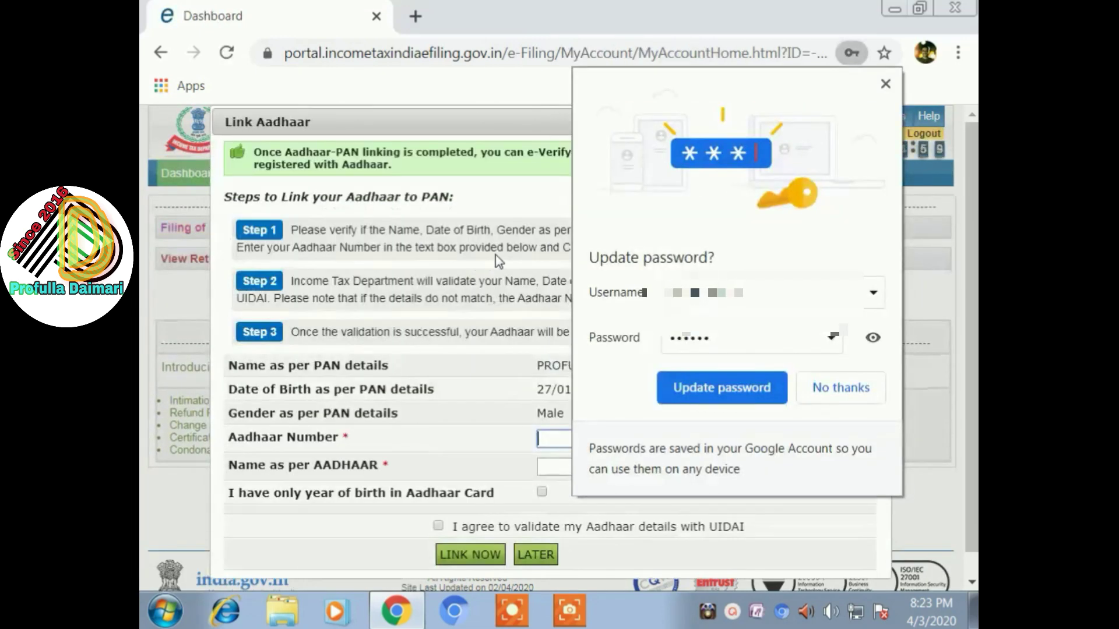
Dismiss the browser's offer to update the saved password and postpone linking Aadhaar to PAN
click(886, 85)
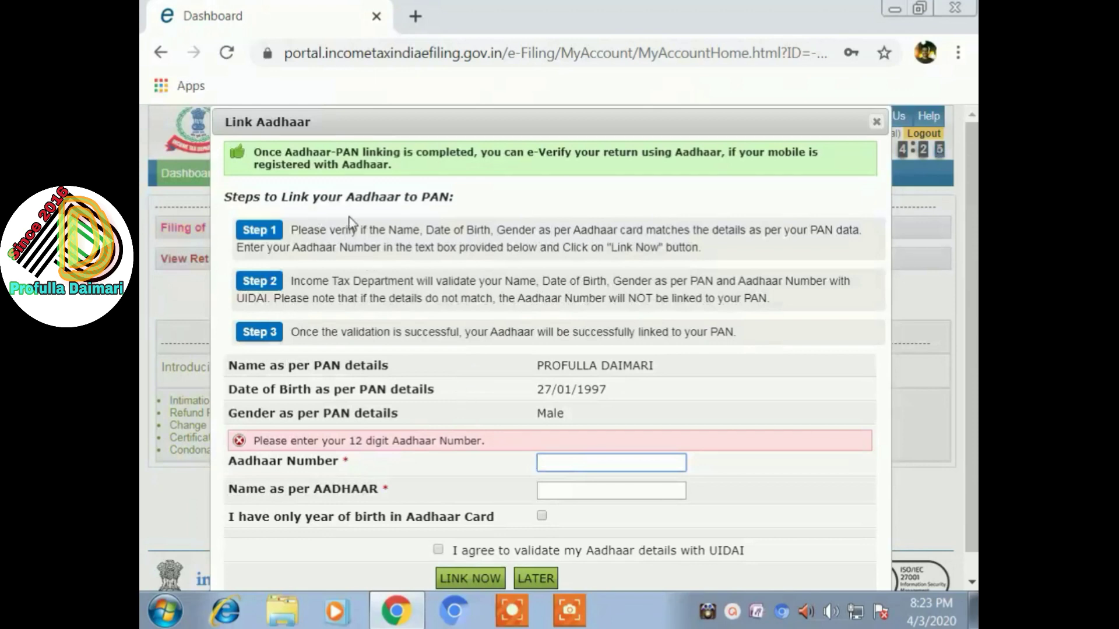
click(551, 580)
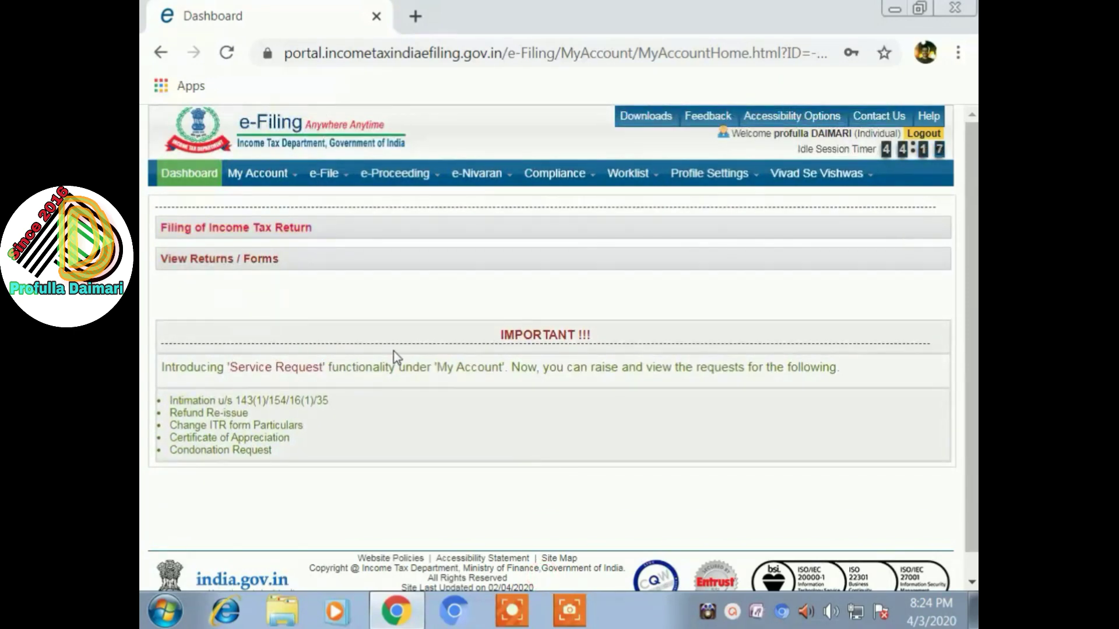
mouse_move(270, 174)
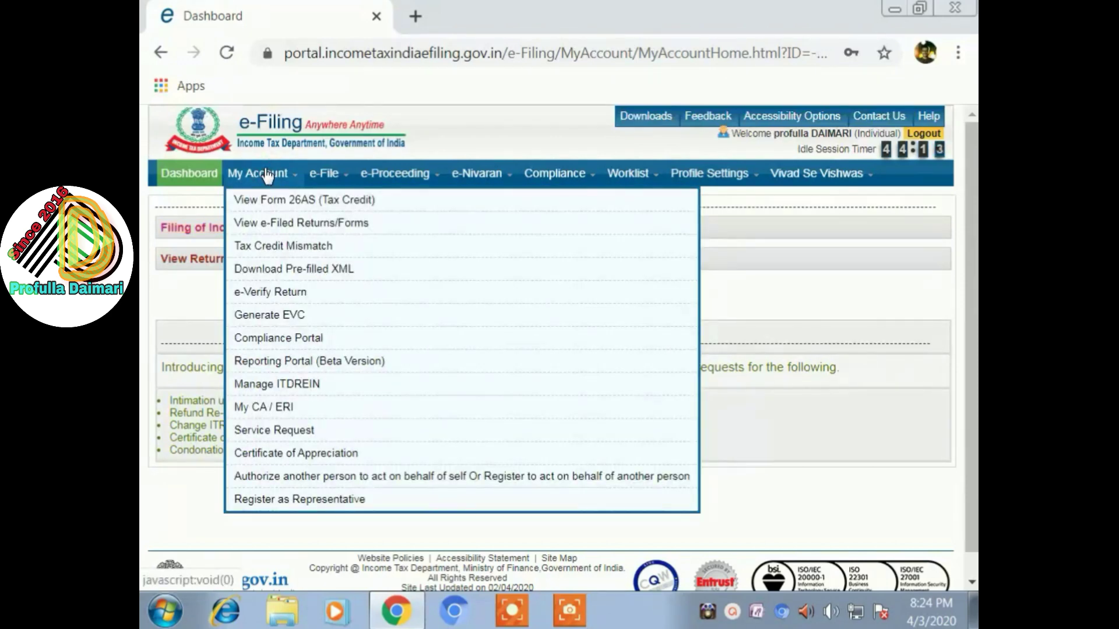
mouse_move(236, 177)
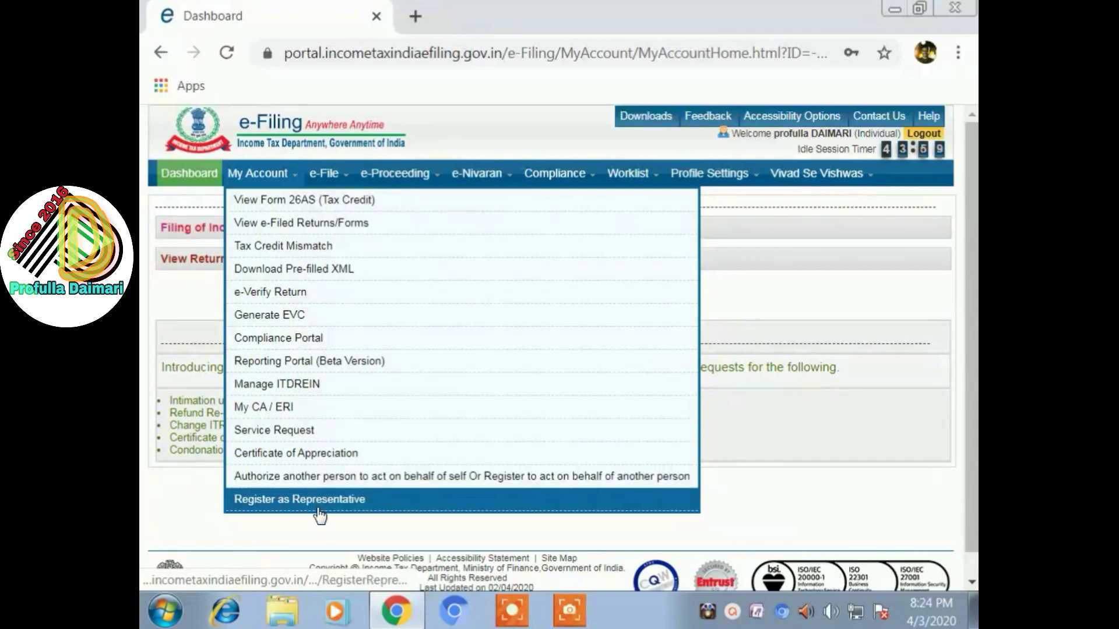
mouse_move(325, 175)
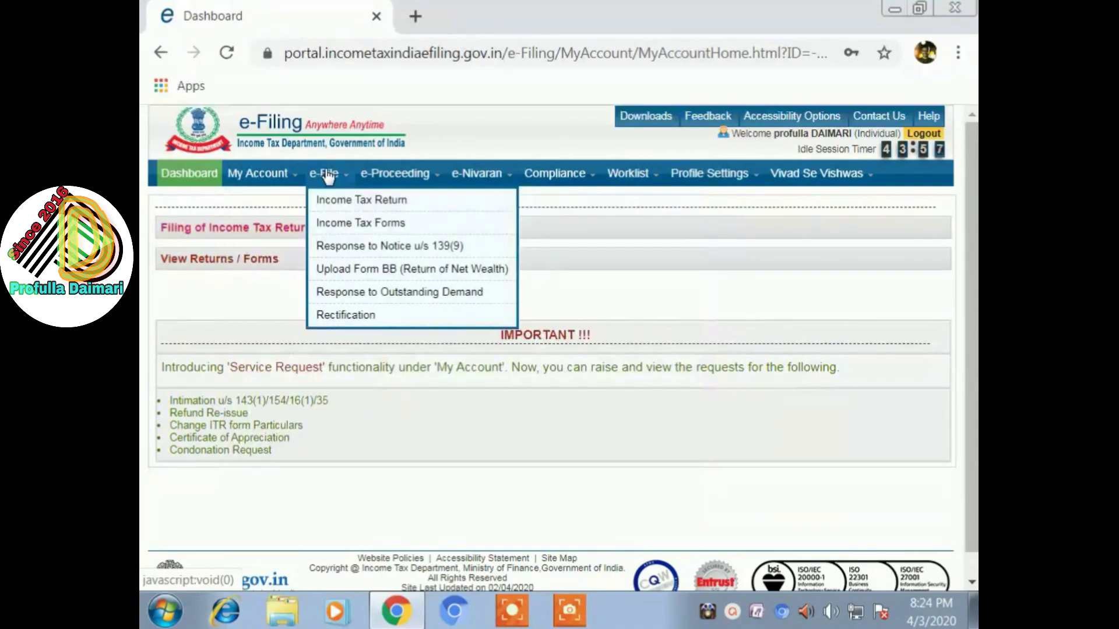